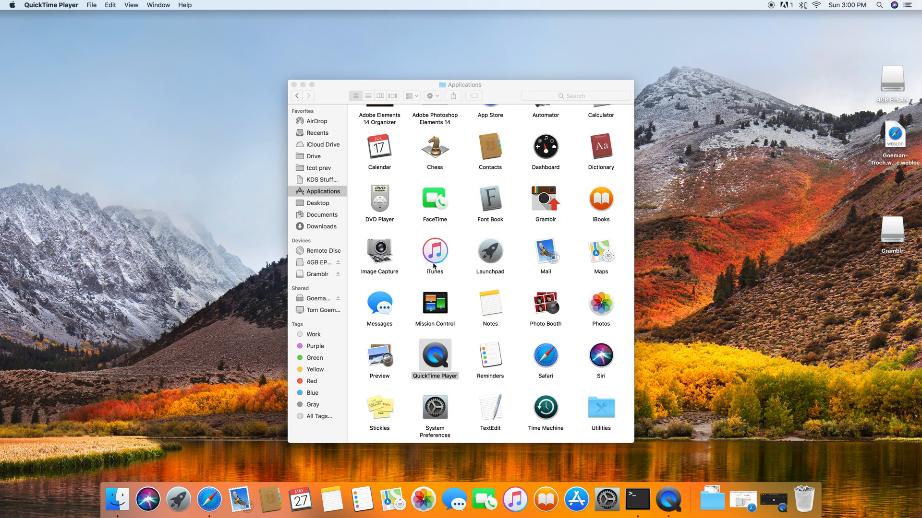
# - Launch the Photo Editor of Adobe Photoshop Elements 14 from the Applications folder
pyautogui.scroll(2, 451, 280)
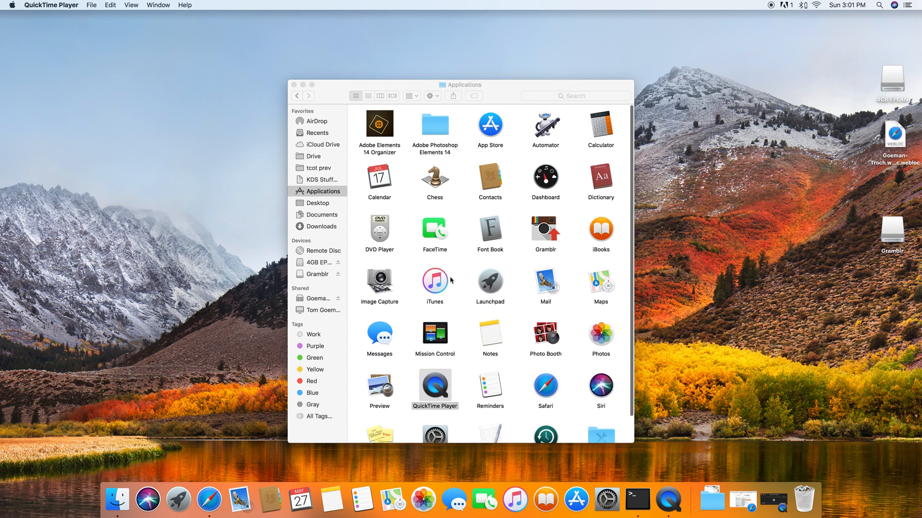
pyautogui.doubleClick(435, 129)
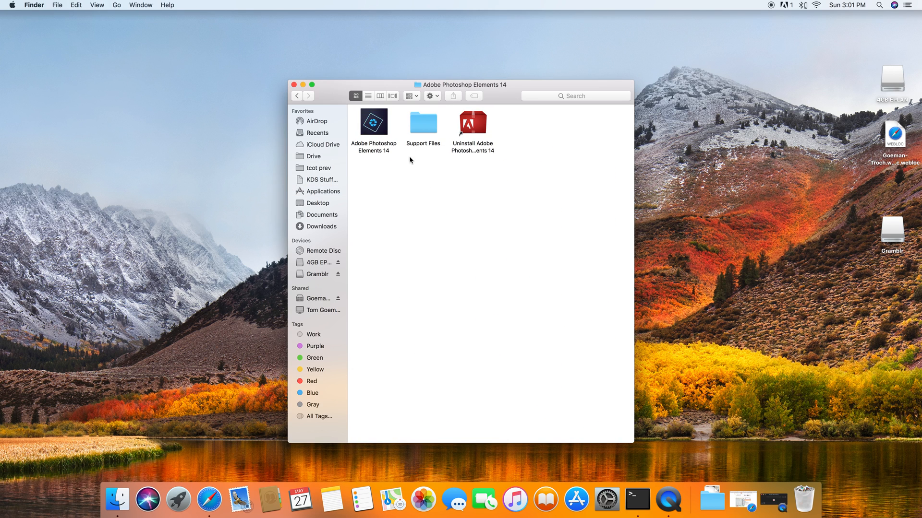
pyautogui.doubleClick(373, 122)
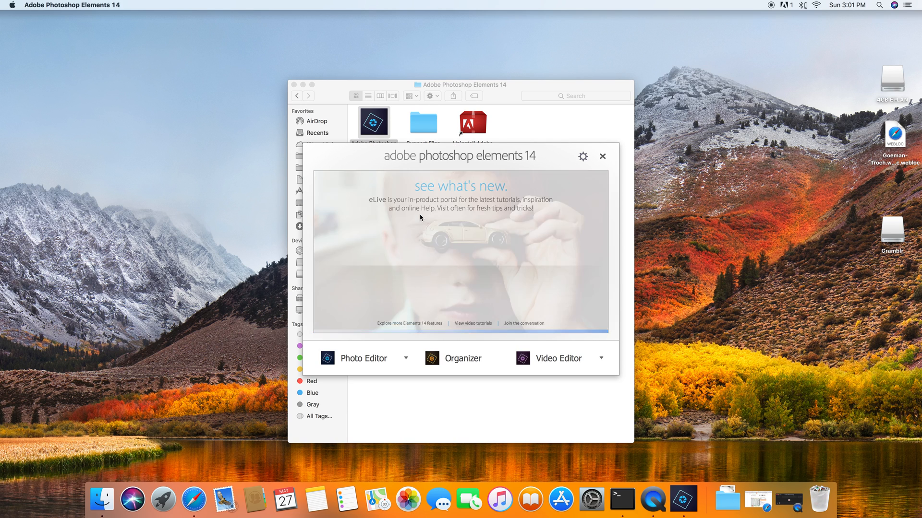
pyautogui.click(367, 365)
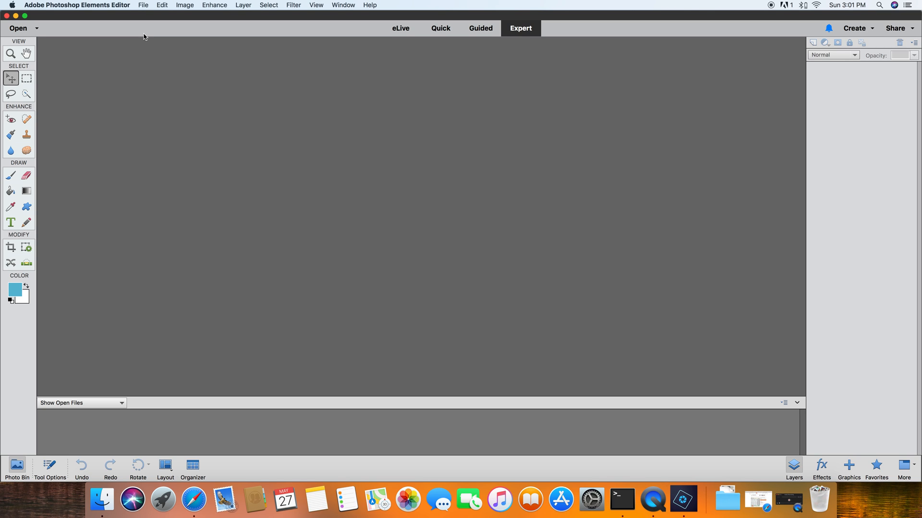
# - Open the template tcot_polaroid2_tem.tif from the tcot_friendlyframes_tem folder in Downloads
pyautogui.click(143, 5)
pyautogui.click(164, 25)
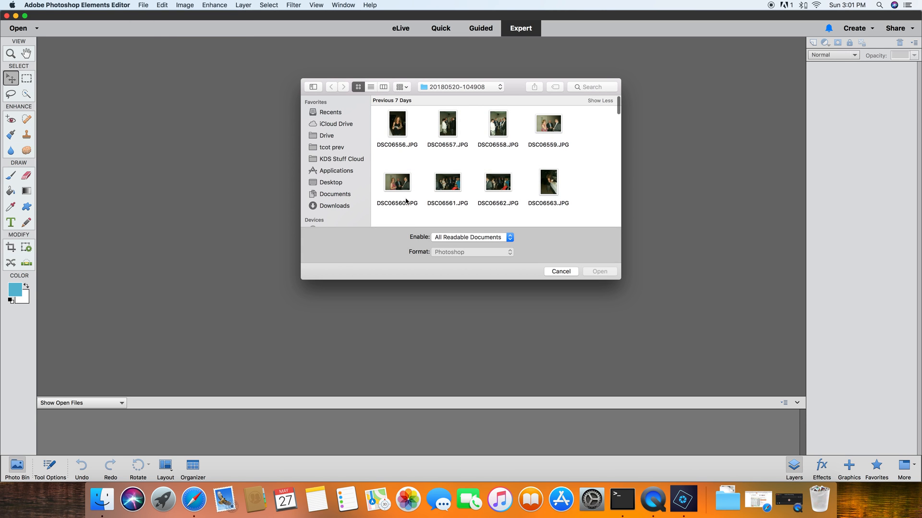
pyautogui.click(331, 206)
pyautogui.scroll(-6, 445, 200)
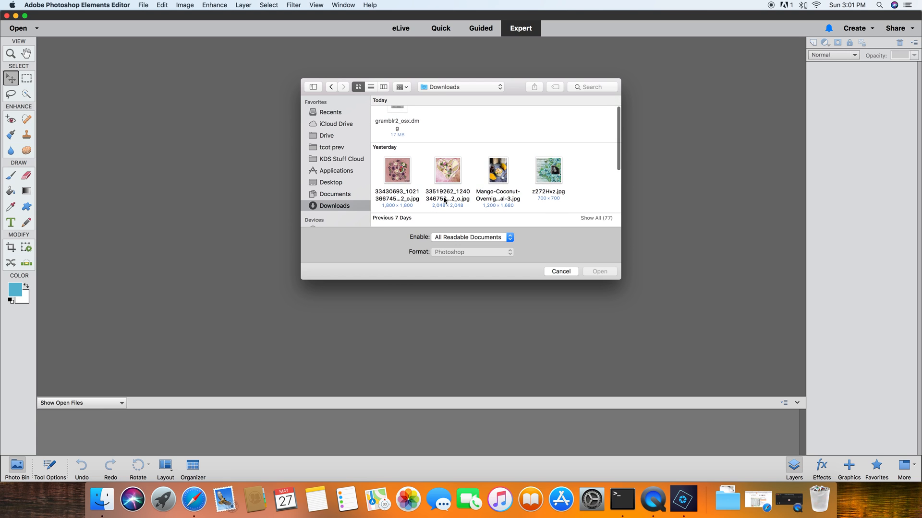
pyautogui.scroll(-2, 445, 201)
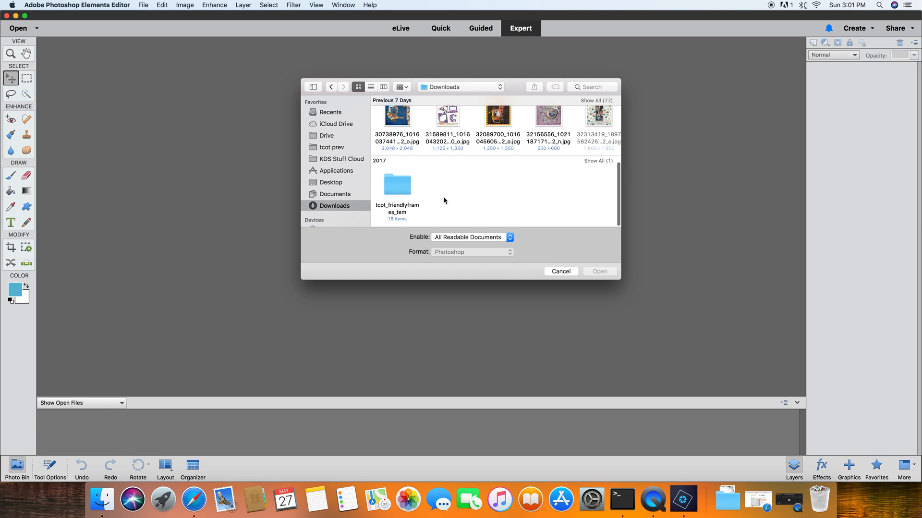
pyautogui.click(394, 192)
pyautogui.click(598, 271)
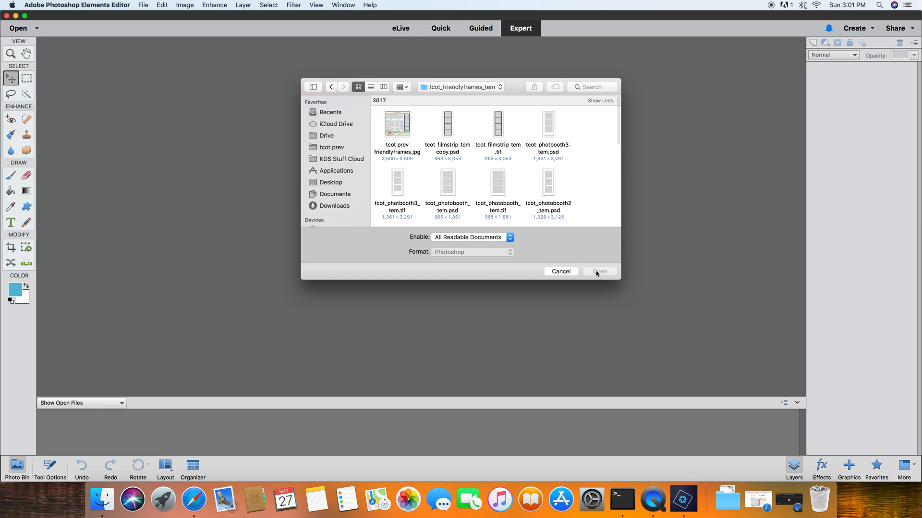
pyautogui.scroll(-2, 576, 179)
pyautogui.scroll(-4, 576, 179)
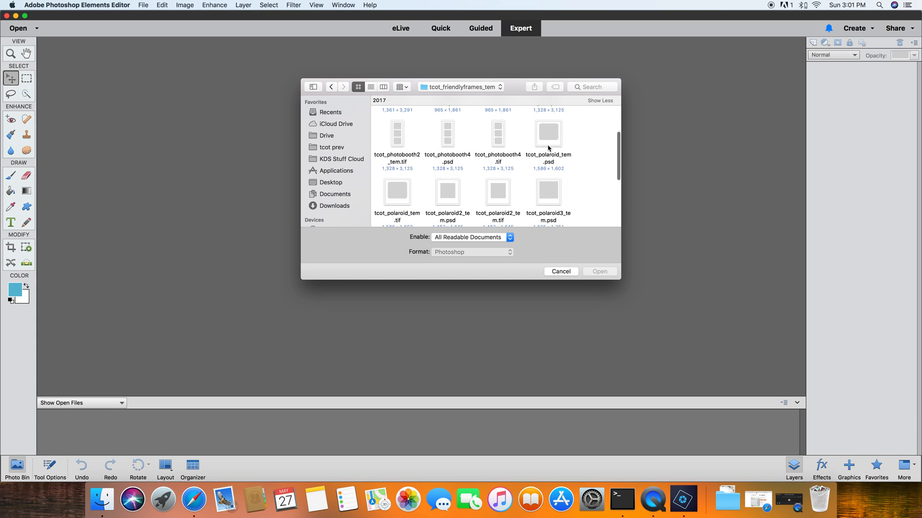
pyautogui.click(503, 194)
pyautogui.click(596, 273)
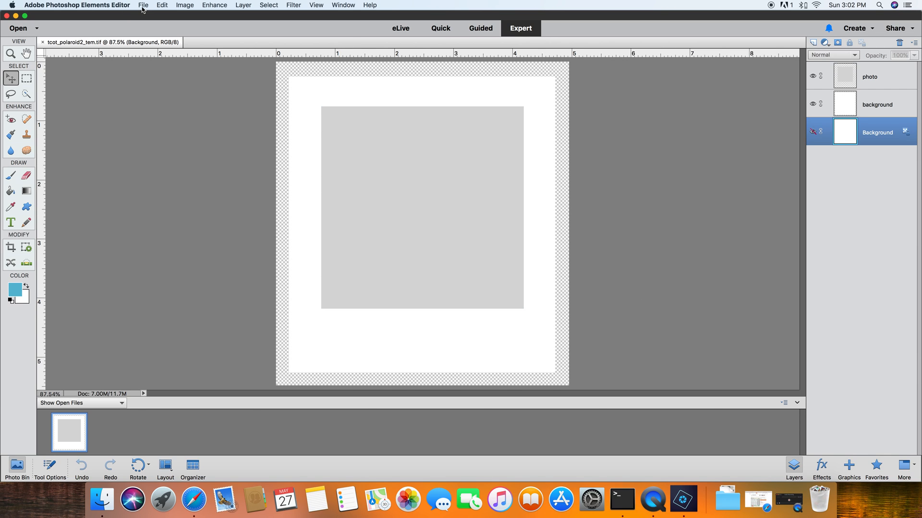
pyautogui.click(99, 504)
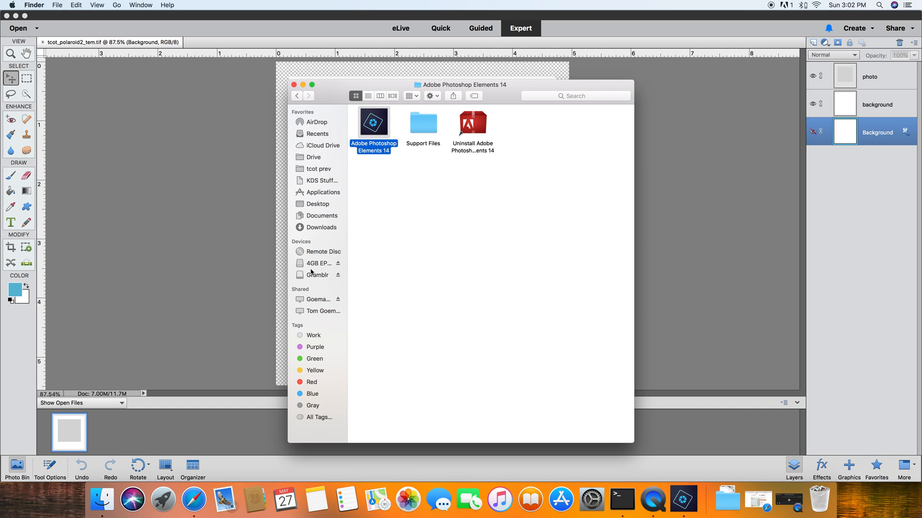
pyautogui.scroll(-1, 311, 272)
pyautogui.scroll(1, 311, 272)
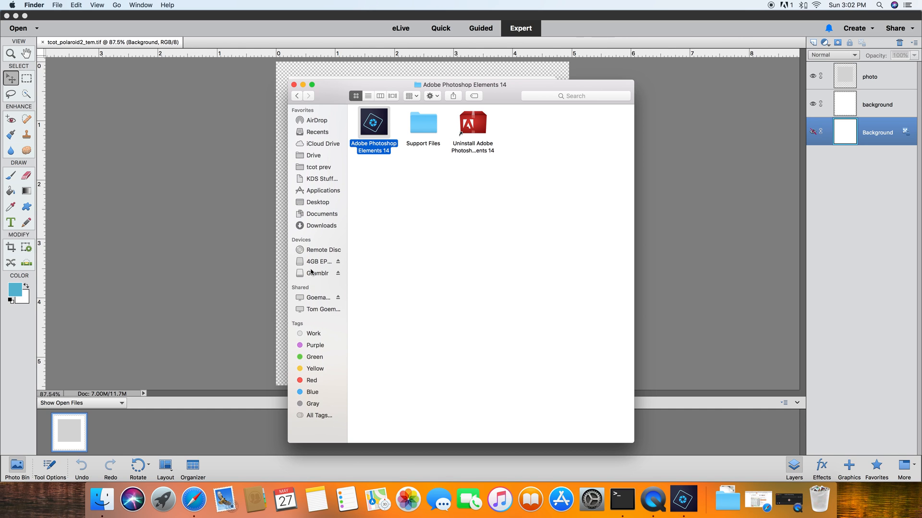
pyautogui.scroll(1, 312, 285)
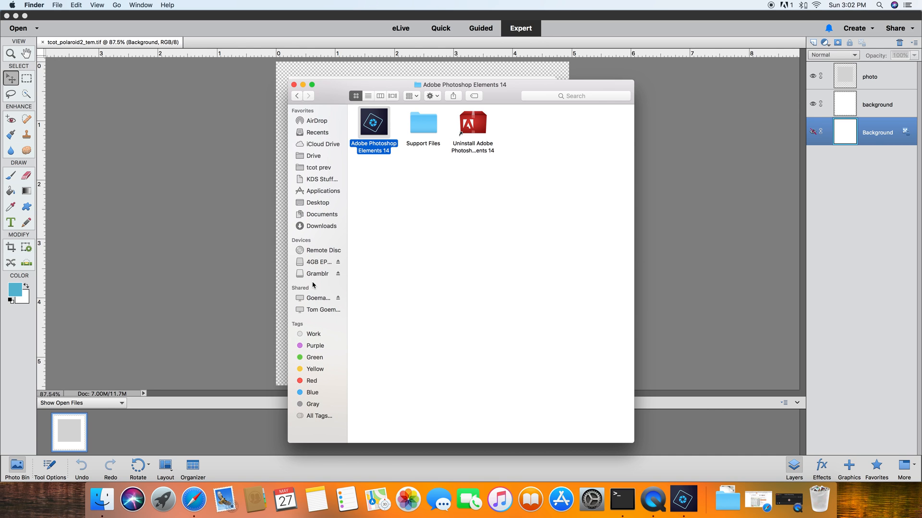
pyautogui.click(294, 85)
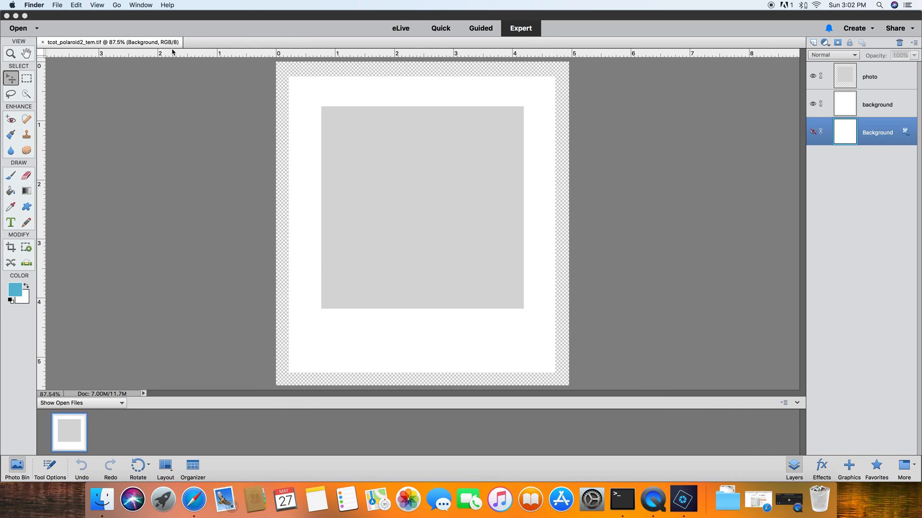
# - Open a portrait photo of a curly-haired woman from the Photos library
pyautogui.click(163, 133)
pyautogui.click(149, 6)
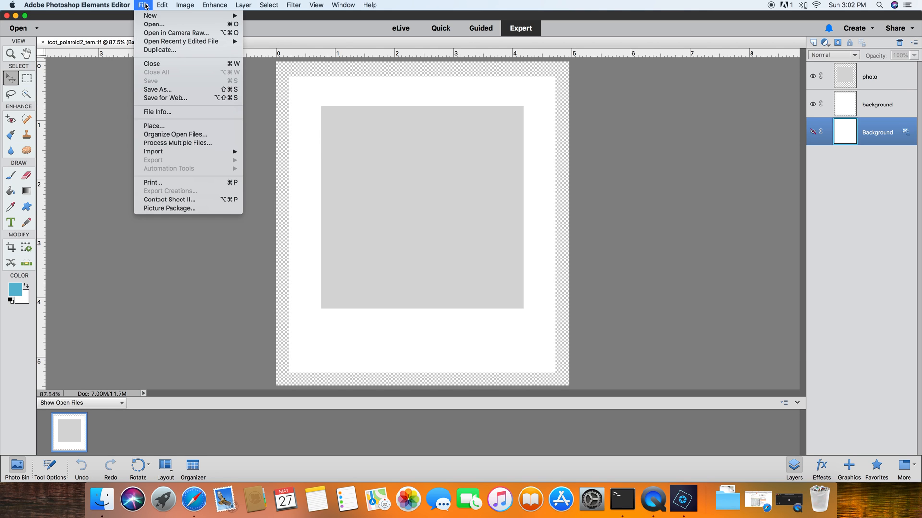
pyautogui.click(352, 123)
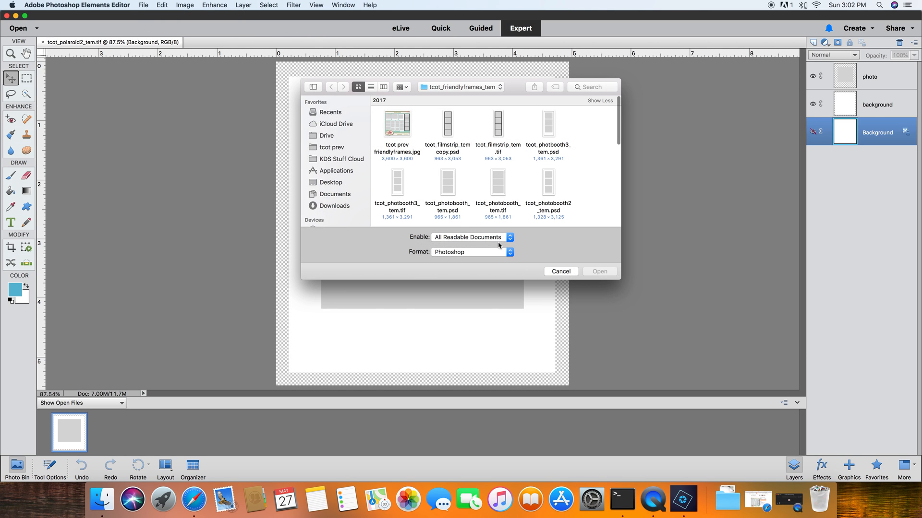
pyautogui.scroll(-3, 336, 207)
pyautogui.scroll(-2, 339, 207)
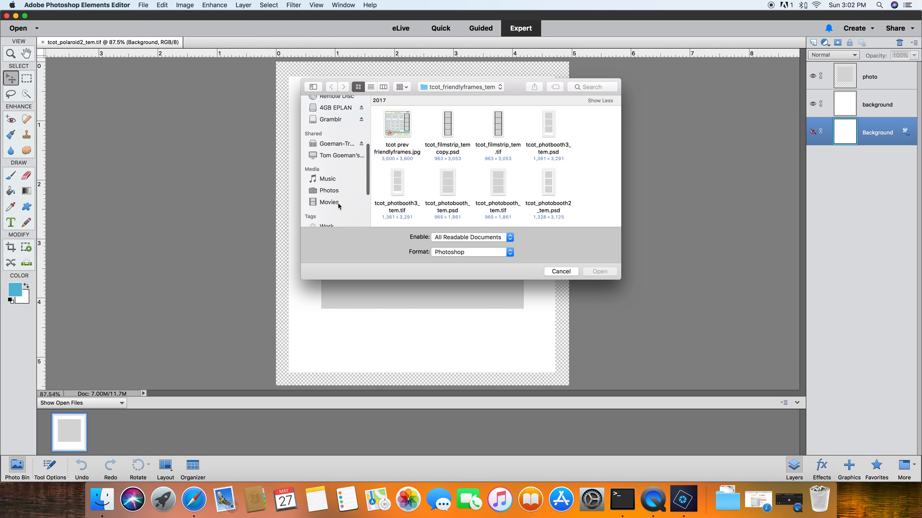
pyautogui.click(330, 190)
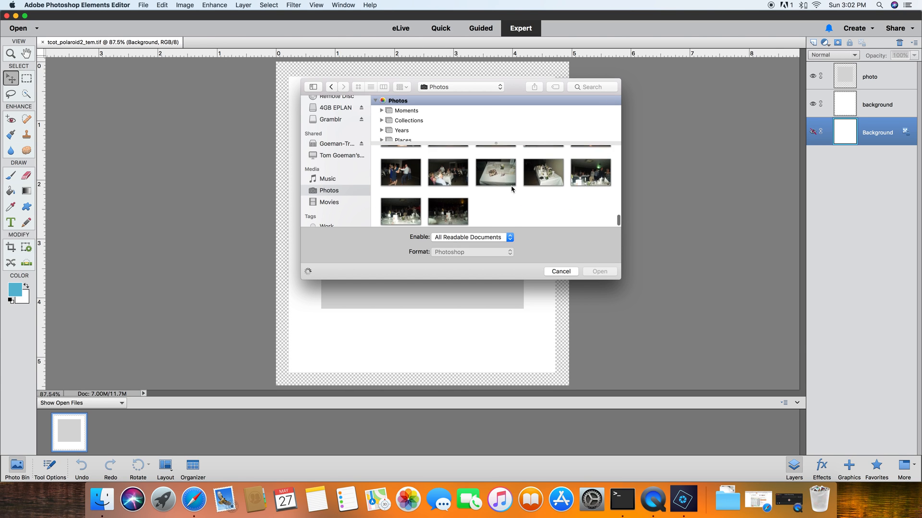
pyautogui.click(420, 187)
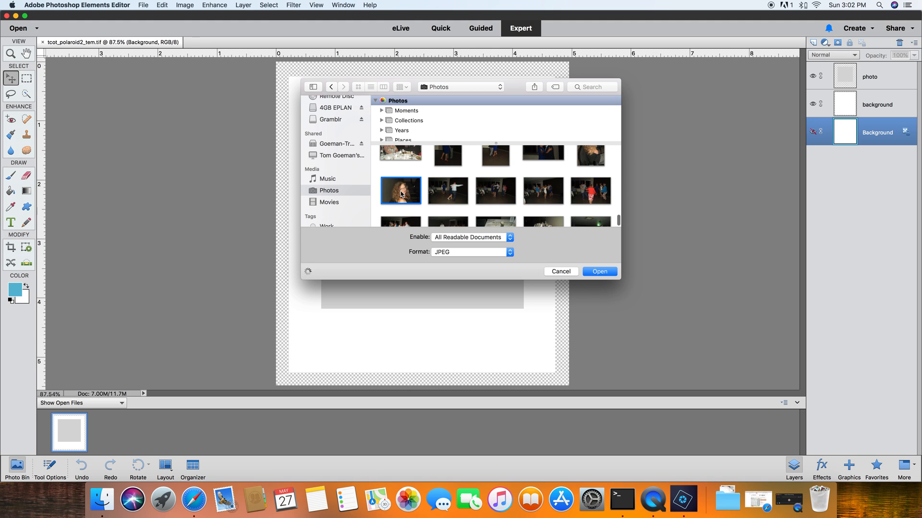
pyautogui.click(601, 272)
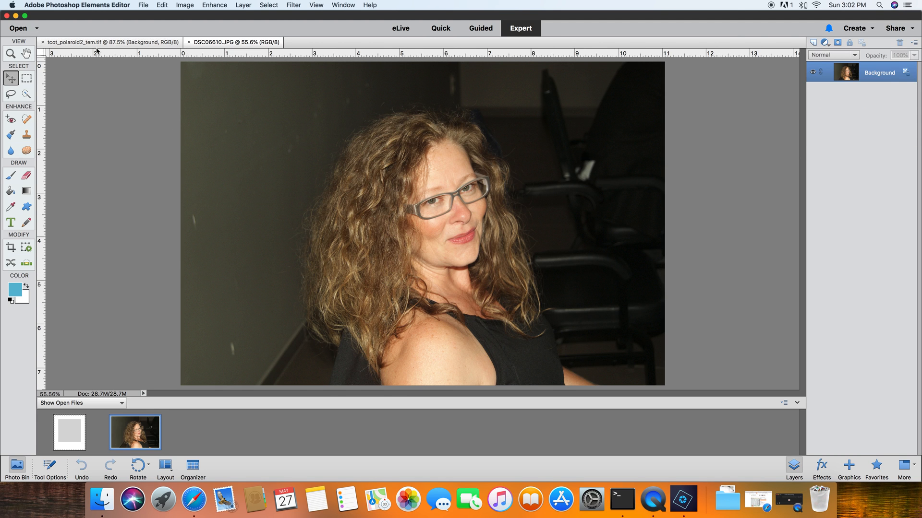
# - In Finder, open the kimc_athousandlives kit folder inside Downloads
pyautogui.click(103, 500)
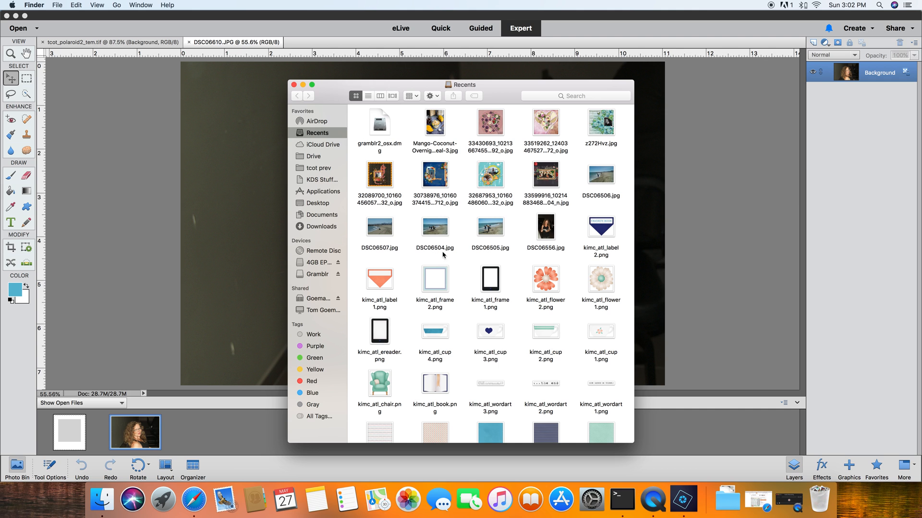
pyautogui.scroll(-3, 516, 274)
pyautogui.scroll(-5, 516, 274)
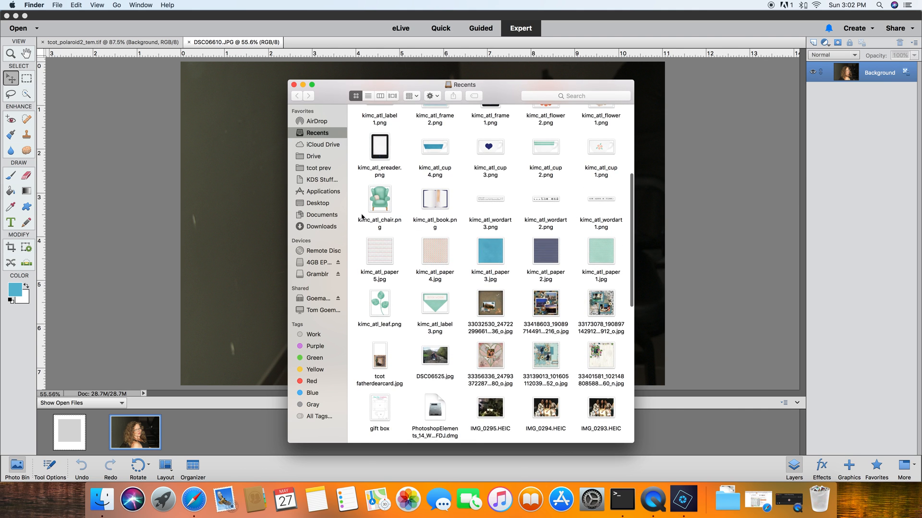
pyautogui.click(330, 226)
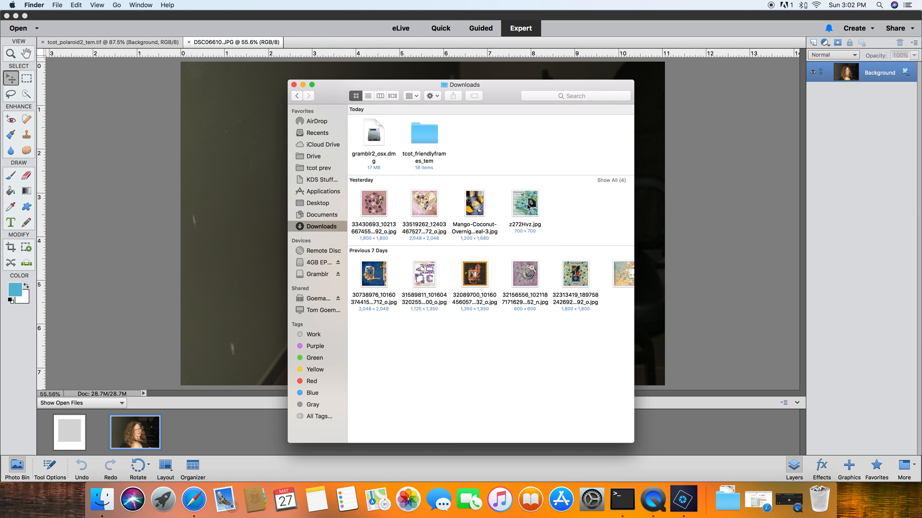
pyautogui.click(614, 251)
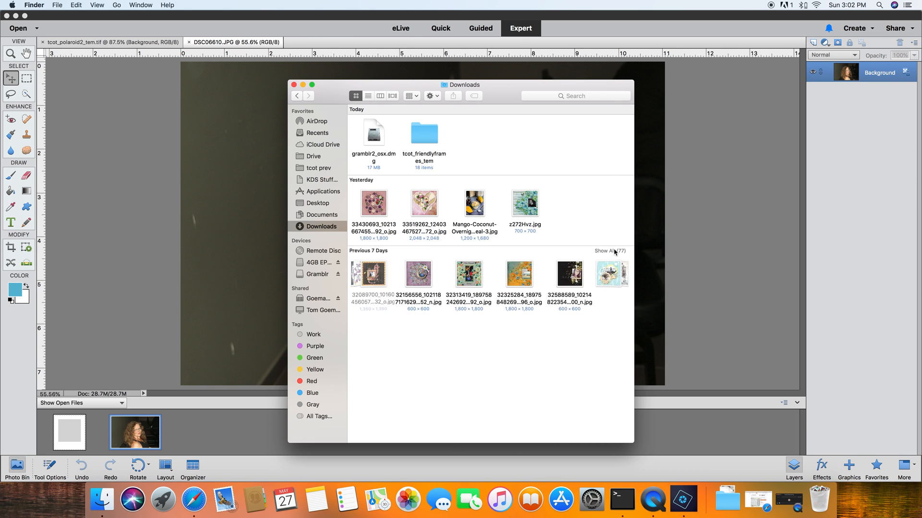
pyautogui.scroll(-15, 522, 302)
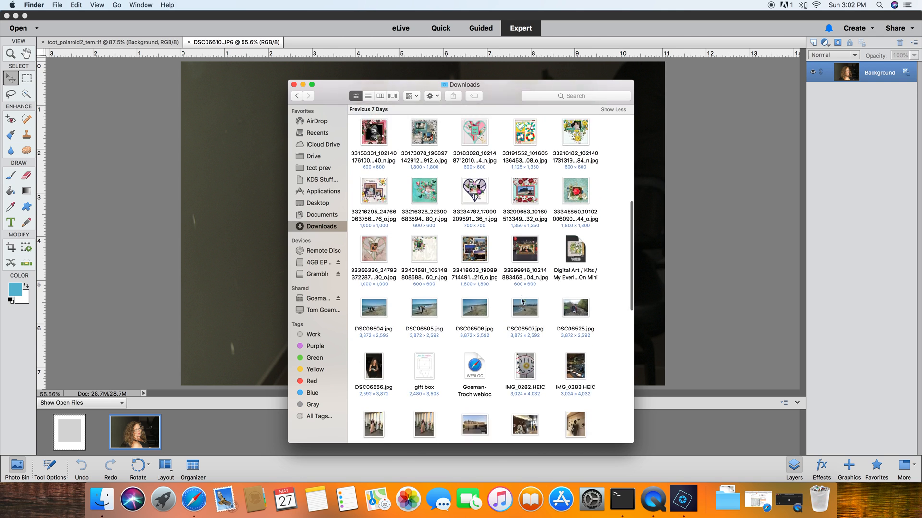
pyautogui.scroll(-4, 521, 301)
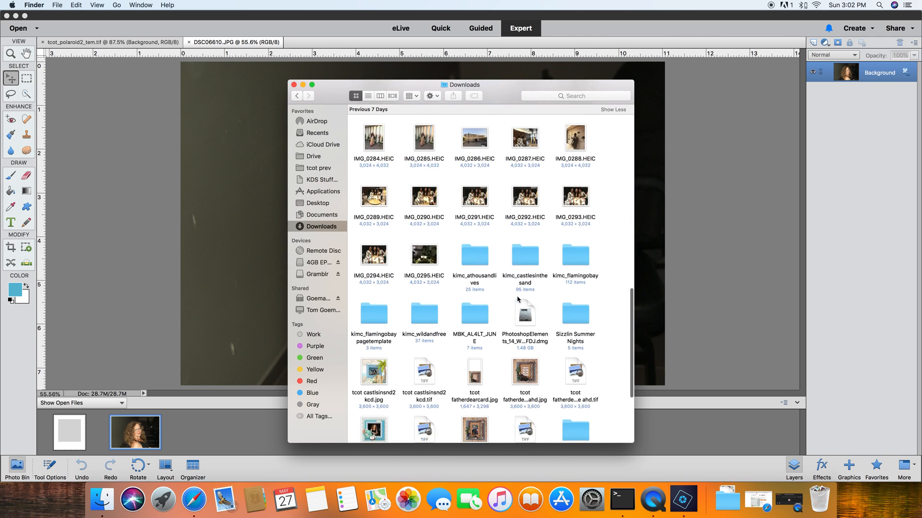
pyautogui.click(473, 234)
pyautogui.doubleClick(472, 235)
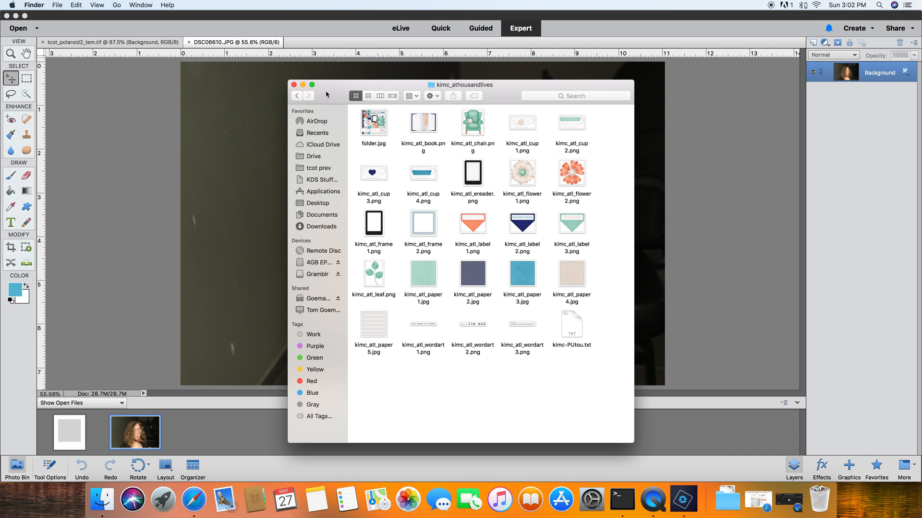
# - Open kimc_atl_paper 1, kimc_atl_leaf and kimc_atl_flower 2 in the editor by dragging them over from Finder
pyautogui.moveTo(327, 95); pyautogui.dragTo(517, 93)
pyautogui.click(612, 275)
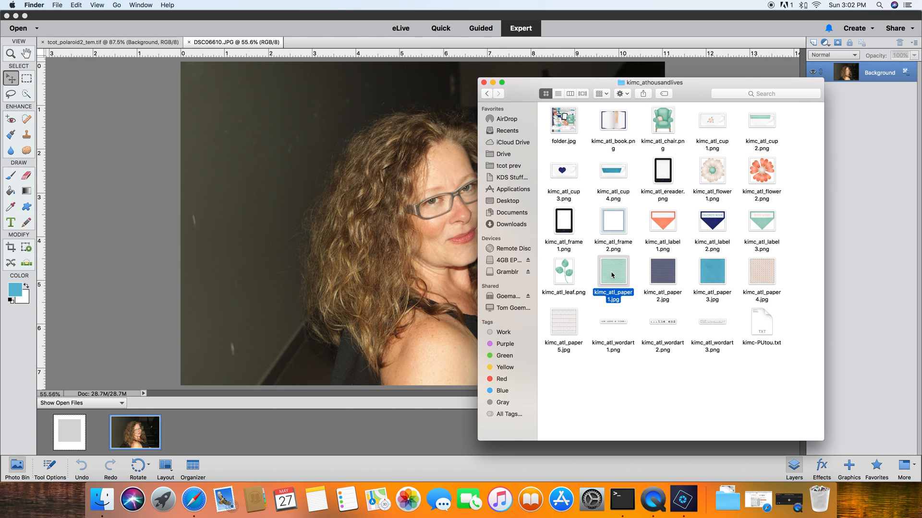
pyautogui.keyDown('super'); pyautogui.click(567, 276); pyautogui.keyUp('super')
pyautogui.keyDown('super'); pyautogui.click(760, 176); pyautogui.keyUp('super')
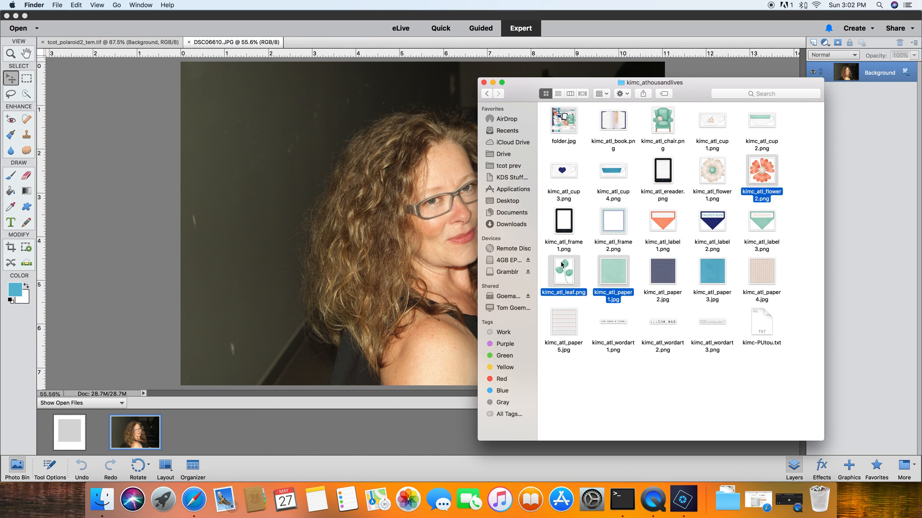
pyautogui.moveTo(561, 271); pyautogui.dragTo(379, 260)
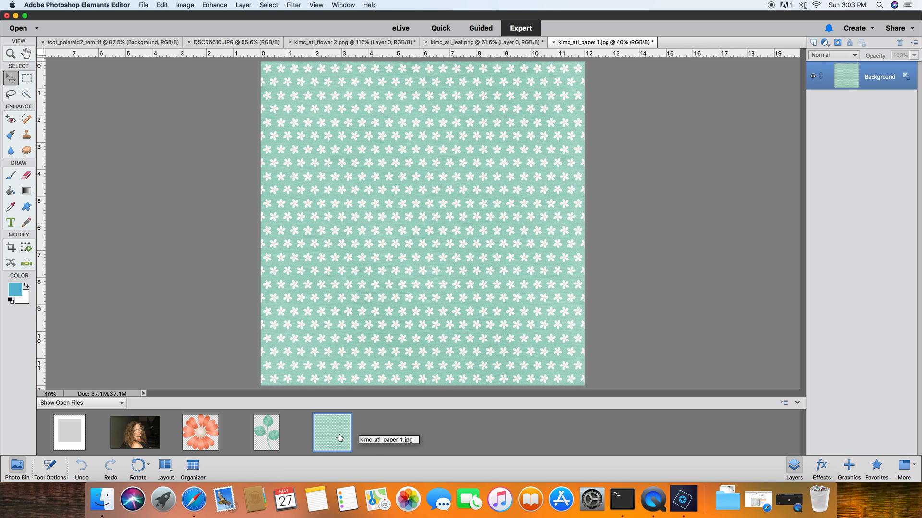
# - Switch to the polaroid template, add the portrait photo to it, and move the photo upward
pyautogui.click(62, 446)
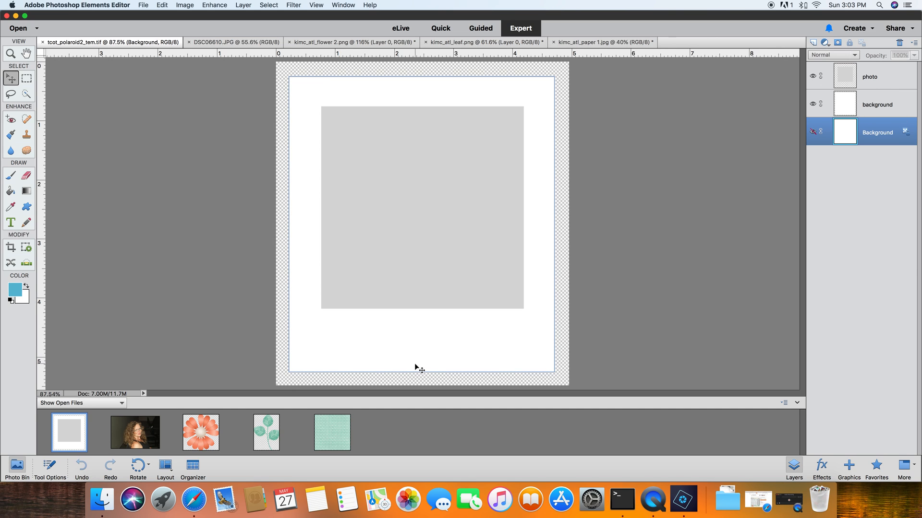
pyautogui.moveTo(135, 432); pyautogui.dragTo(382, 238)
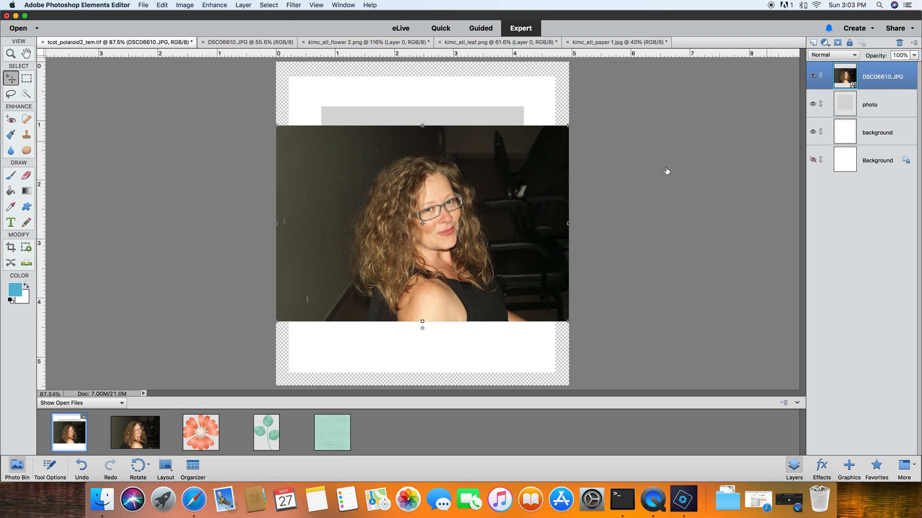
pyautogui.moveTo(439, 237); pyautogui.dragTo(433, 217)
# - Clip the portrait photo layer to the photo placeholder layer with a clipping mask
pyautogui.rightClick(870, 85)
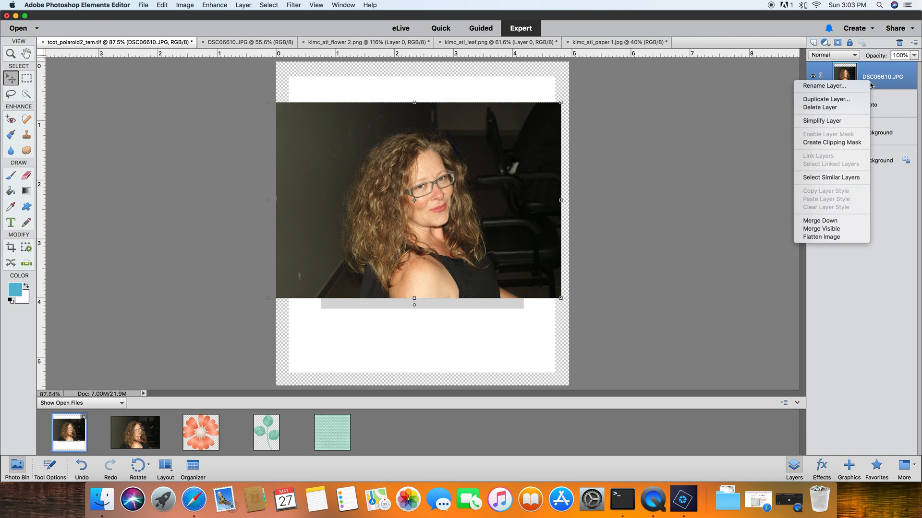
pyautogui.click(831, 142)
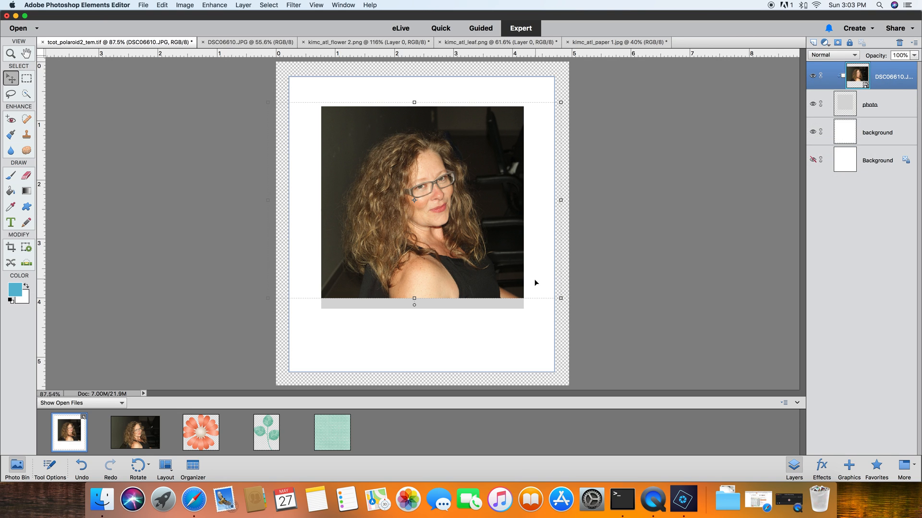
pyautogui.moveTo(560, 298); pyautogui.dragTo(581, 320)
pyautogui.moveTo(267, 314); pyautogui.dragTo(249, 325)
pyautogui.moveTo(428, 267); pyautogui.dragTo(427, 261)
pyautogui.moveTo(414, 321)
pyautogui.mouseDown()
pyautogui.moveTo(413, 337)
pyautogui.moveTo(413, 309)
pyautogui.mouseUp()
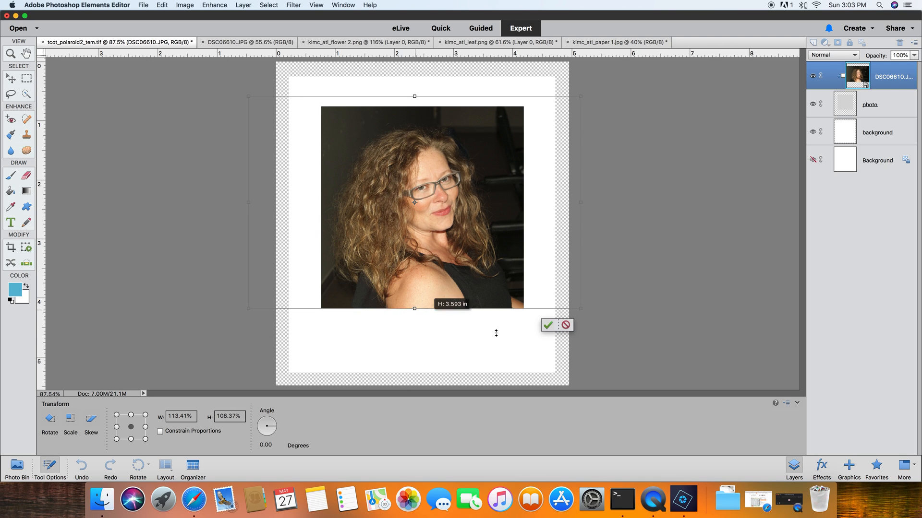
pyautogui.click(566, 323)
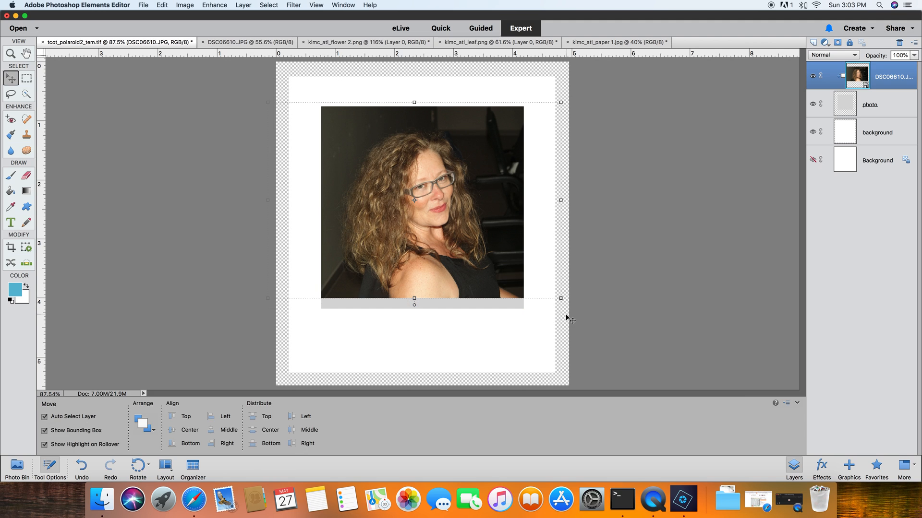
# - Move the clipped portrait upward and enlarge it to fill the polaroid's photo opening
pyautogui.moveTo(502, 254); pyautogui.dragTo(496, 239)
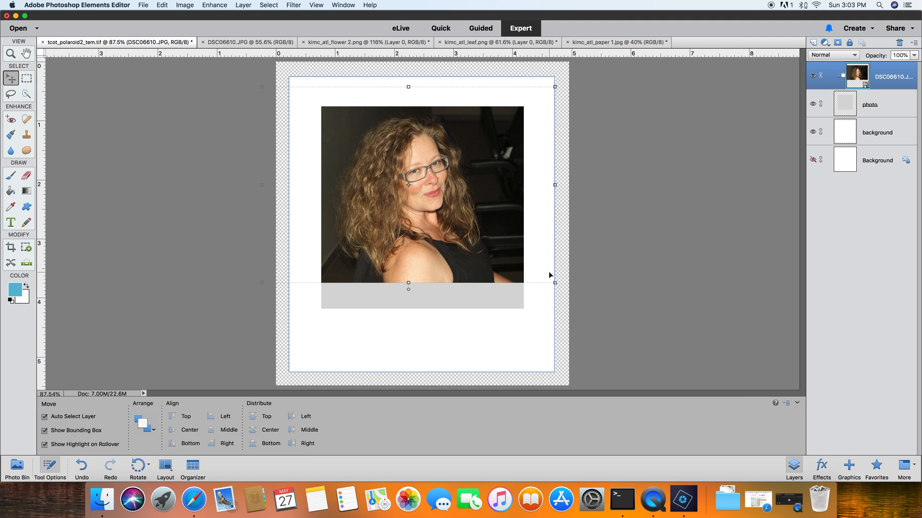
pyautogui.moveTo(555, 282); pyautogui.dragTo(592, 326)
pyautogui.moveTo(500, 276); pyautogui.dragTo(485, 281)
pyautogui.click(545, 319)
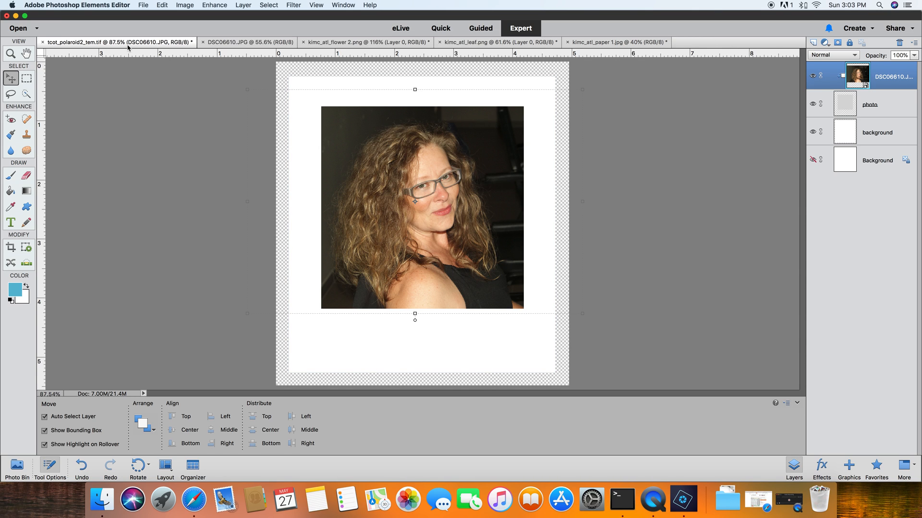
# - Create a new 12 x 12 inch, 300 ppi Scrapbooking document named test
pyautogui.click(144, 6)
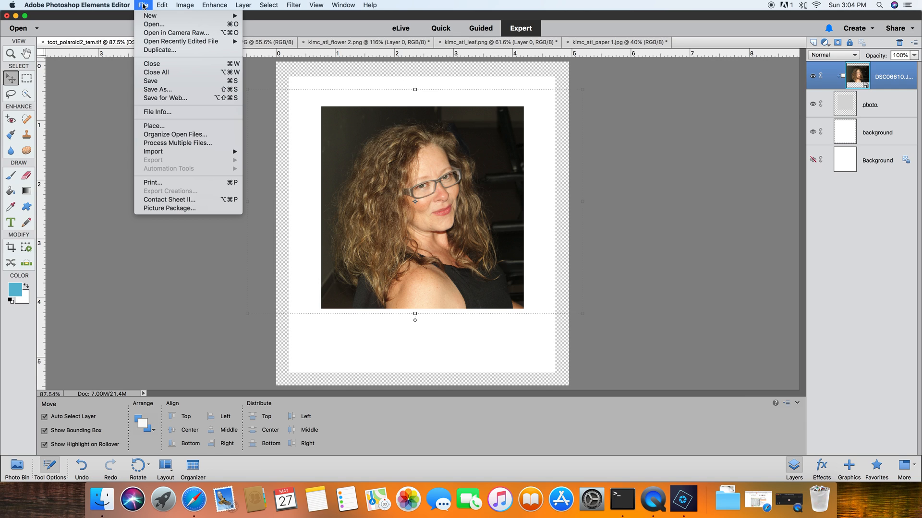
pyautogui.moveTo(149, 18)
pyautogui.click(267, 19)
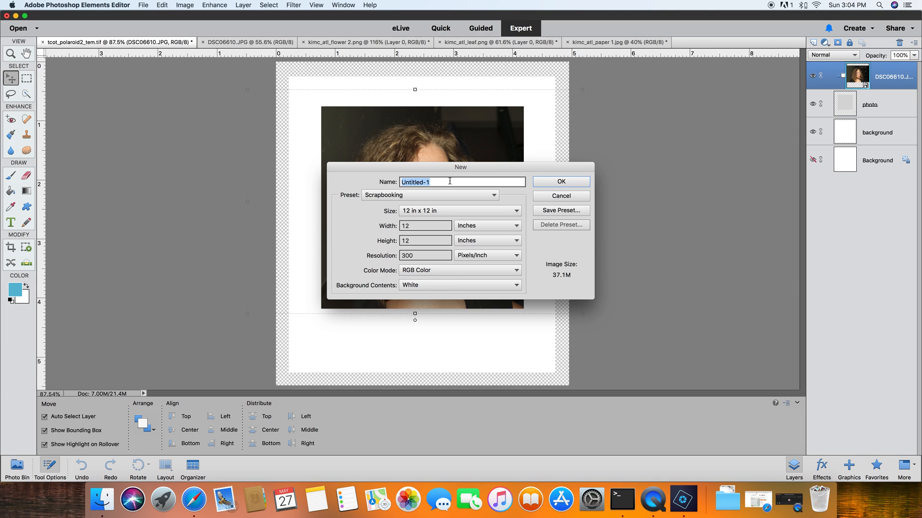
pyautogui.write('test')
pyautogui.click(411, 197)
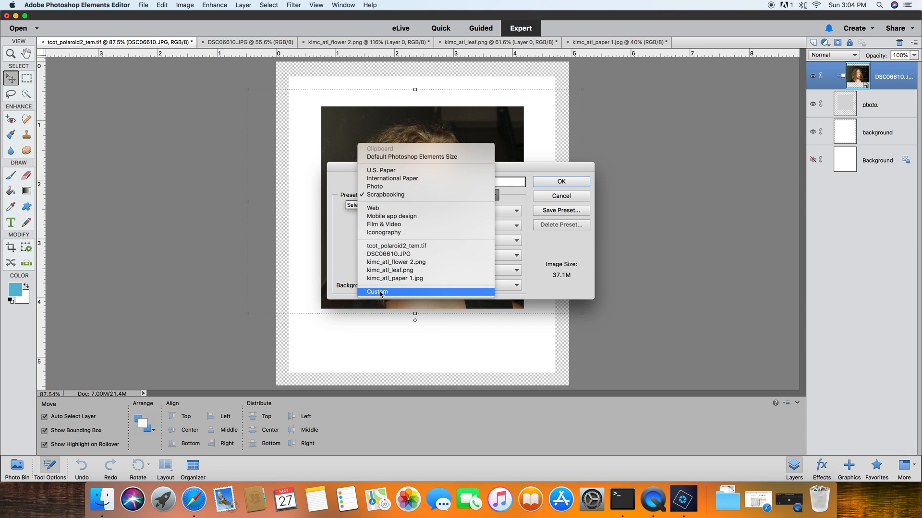
pyautogui.click(396, 195)
pyautogui.click(569, 182)
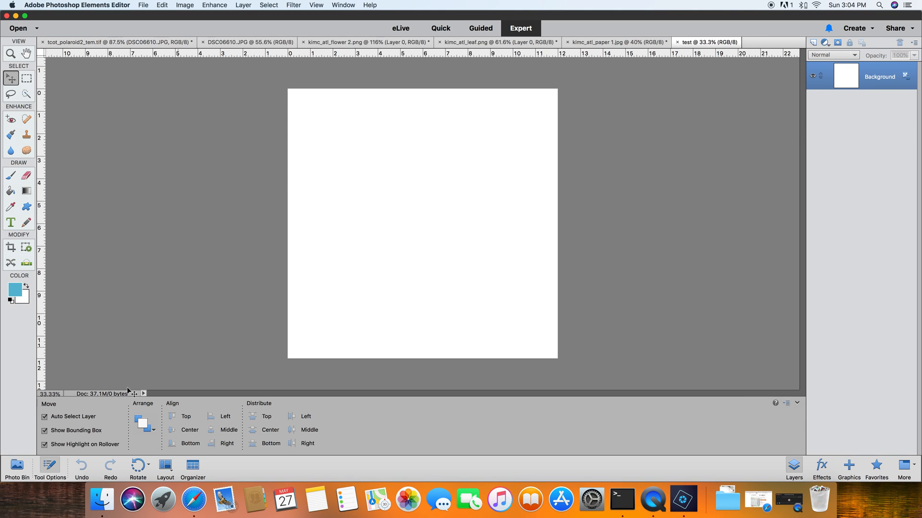
# - Place the polaroid template into the test document, hide its Background layer and reposition the template
pyautogui.click(17, 466)
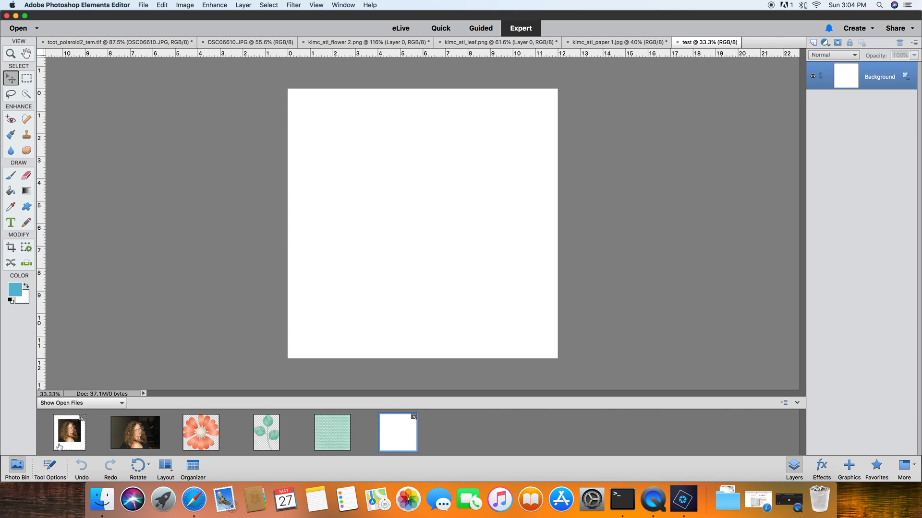
pyautogui.moveTo(67, 437); pyautogui.dragTo(422, 229)
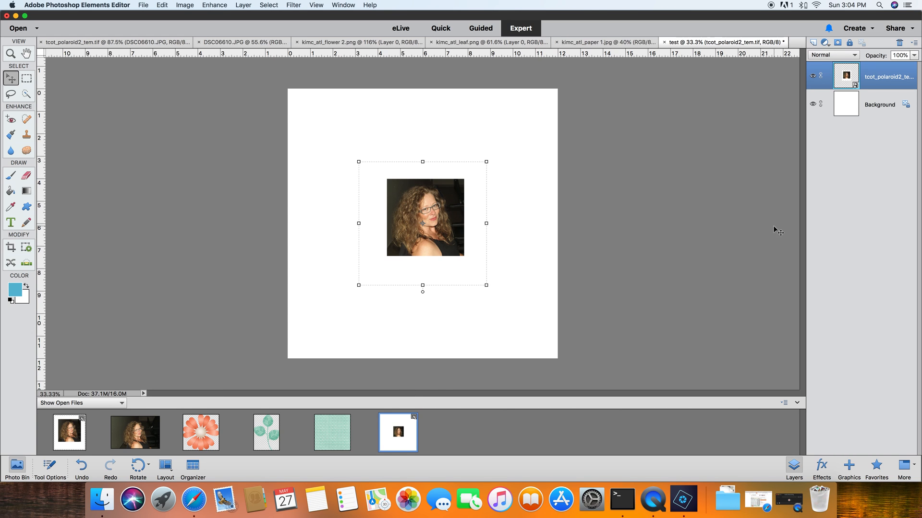
pyautogui.click(813, 104)
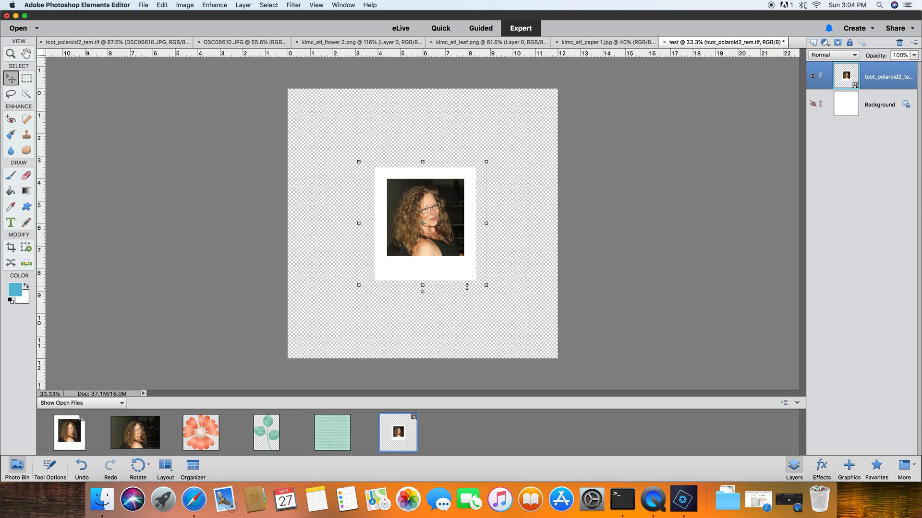
pyautogui.moveTo(463, 274); pyautogui.dragTo(498, 283)
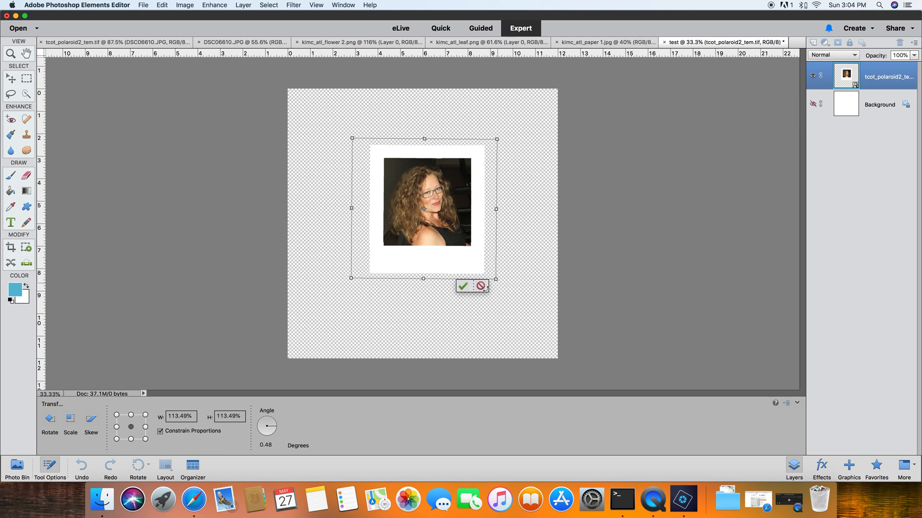
pyautogui.click(480, 288)
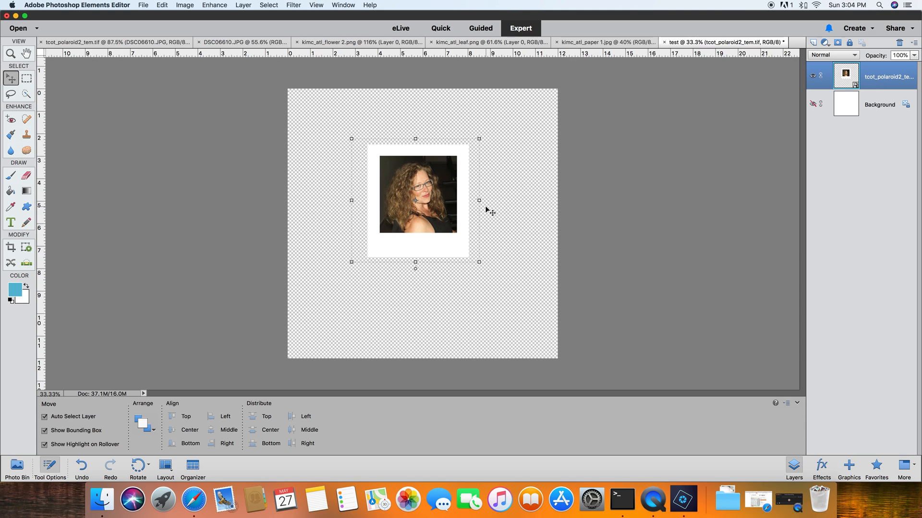
pyautogui.moveTo(450, 240)
pyautogui.mouseDown()
pyautogui.moveTo(428, 220)
pyautogui.moveTo(397, 223)
pyautogui.moveTo(454, 237)
pyautogui.mouseUp()
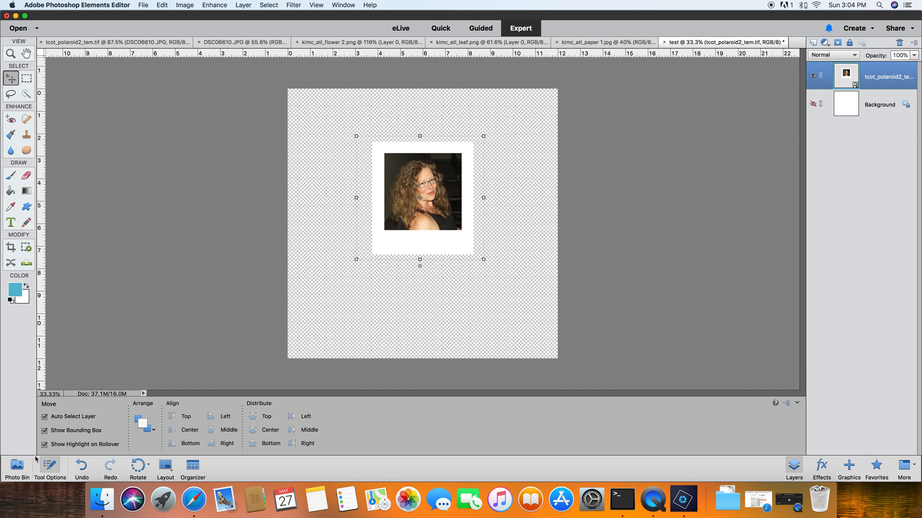
pyautogui.click(16, 472)
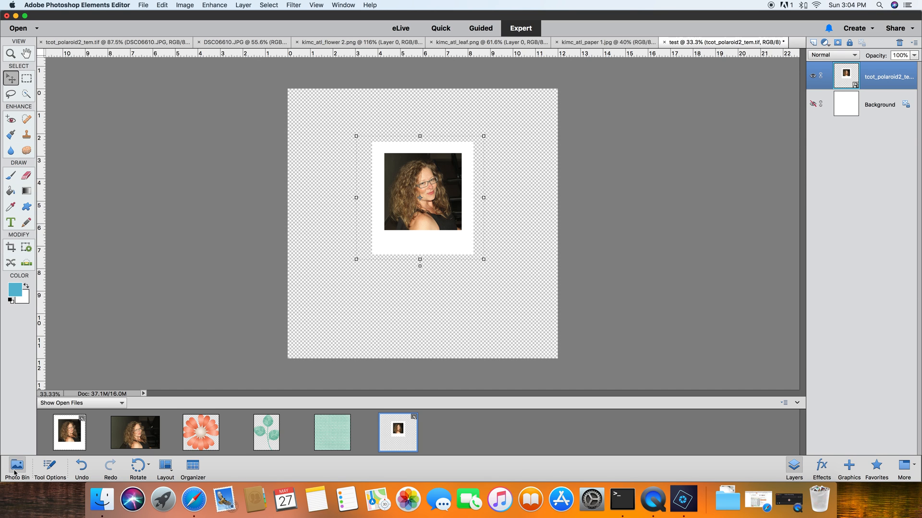
# - In the polaroid template, merge the portrait photo layer with the photo placeholder layer
pyautogui.click(79, 442)
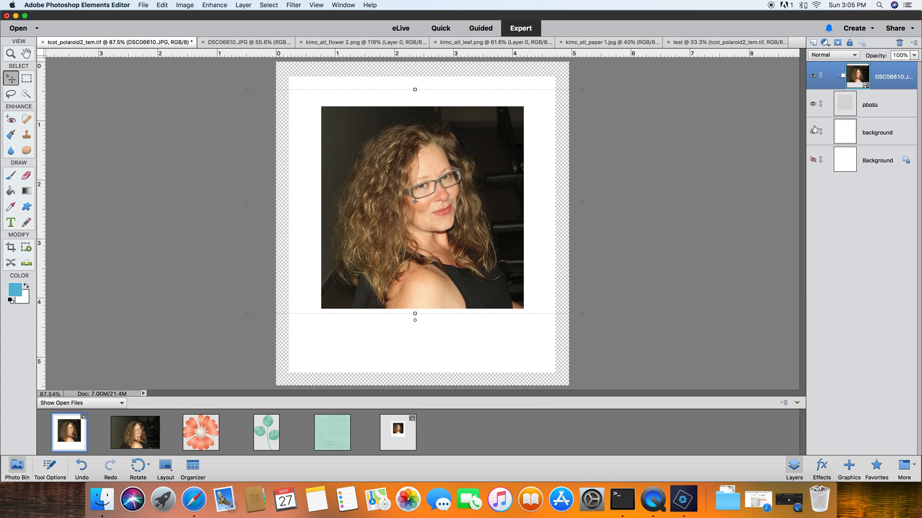
pyautogui.keyDown('shift'); pyautogui.click(887, 106); pyautogui.keyUp('shift')
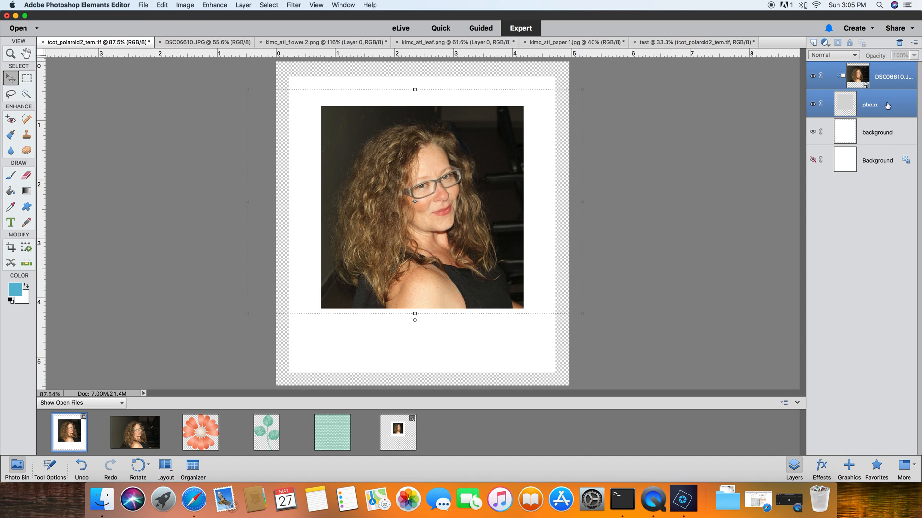
pyautogui.rightClick(889, 104)
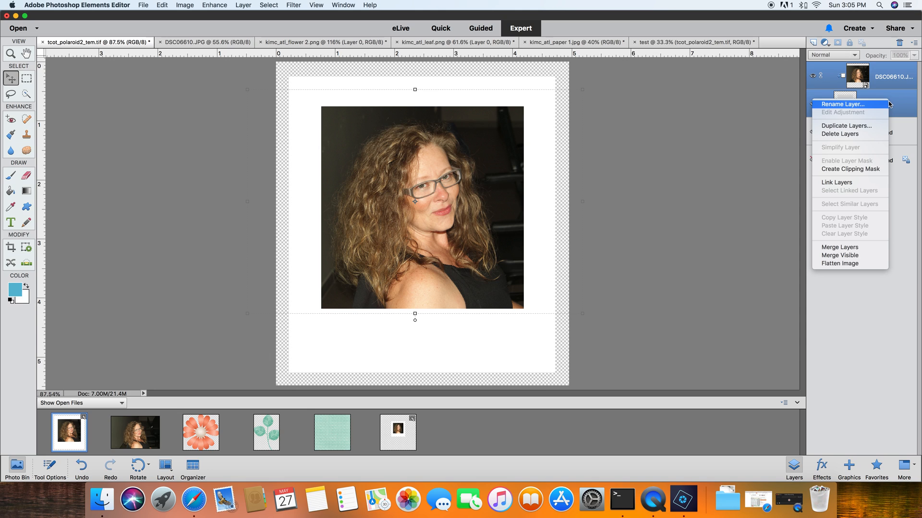
pyautogui.click(845, 247)
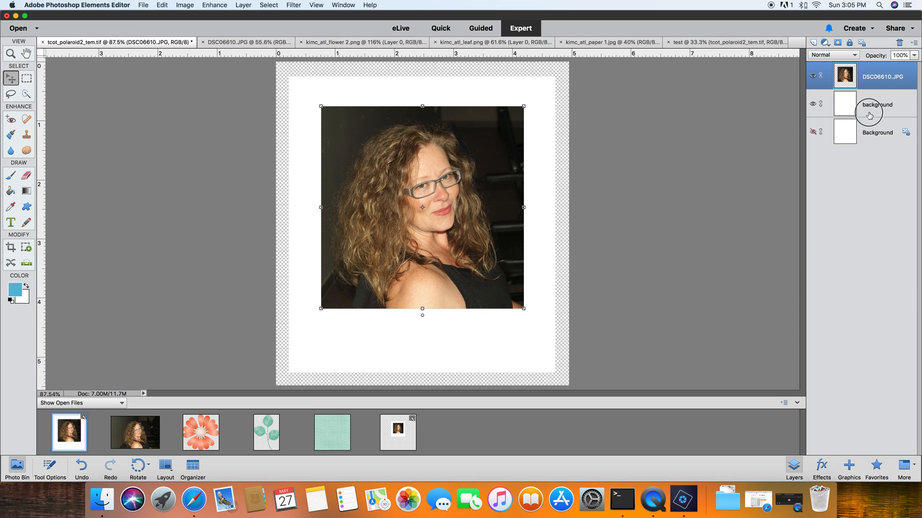
# - Undo the template placement in the test document
pyautogui.click(870, 116)
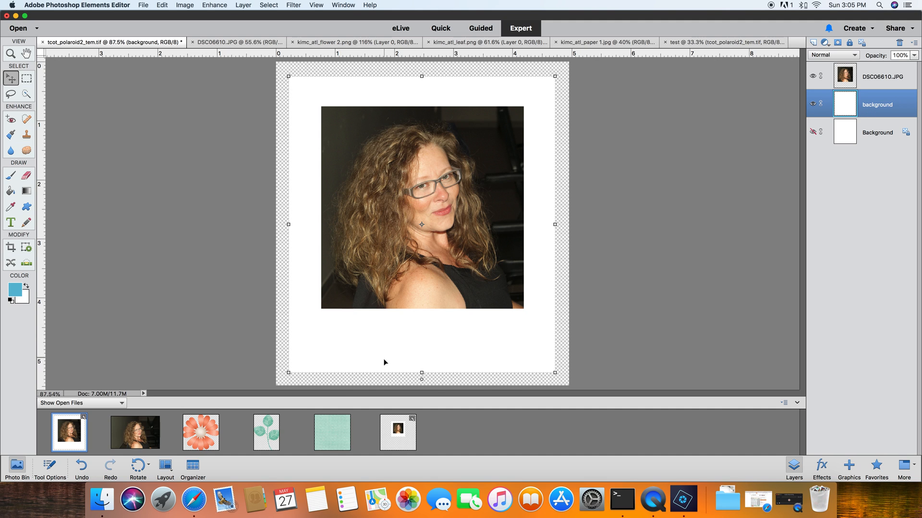
pyautogui.click(400, 447)
pyautogui.press('super+z')
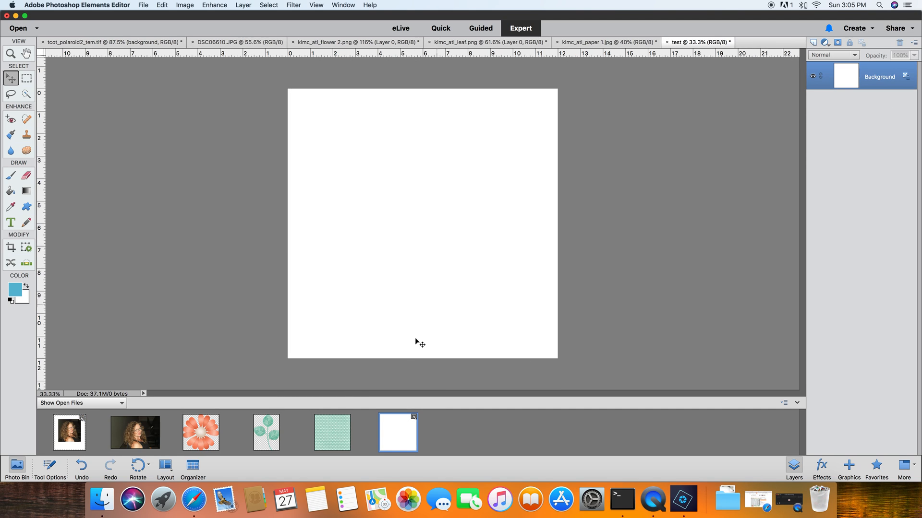
# - Hide the template's white frame layer and drag only the portrait into the test document
pyautogui.click(73, 443)
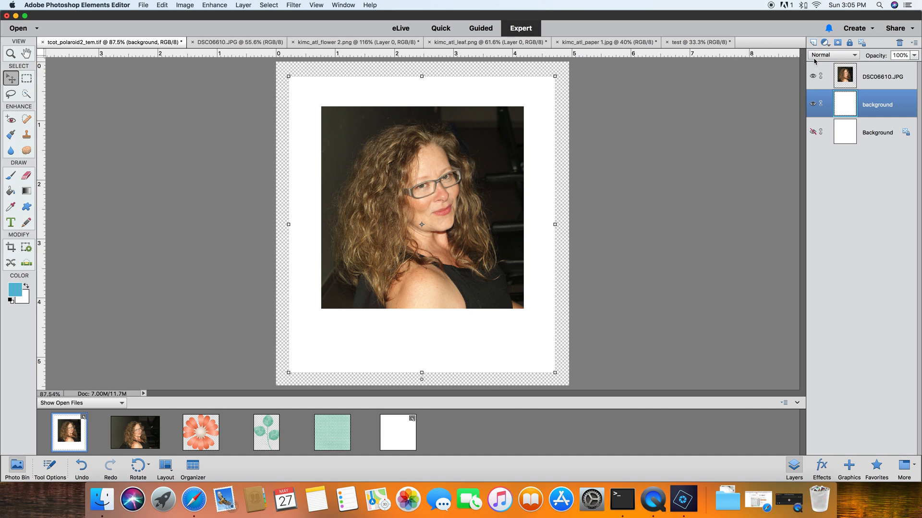
pyautogui.click(813, 104)
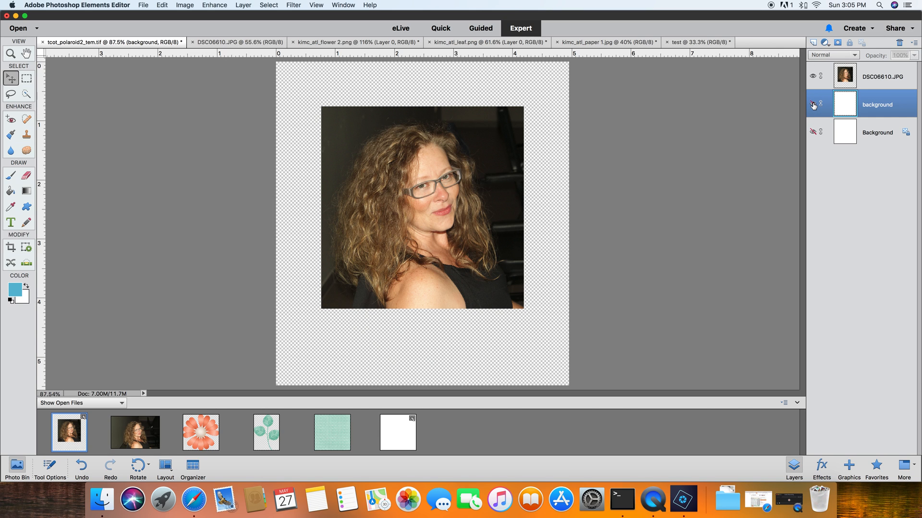
pyautogui.click(401, 436)
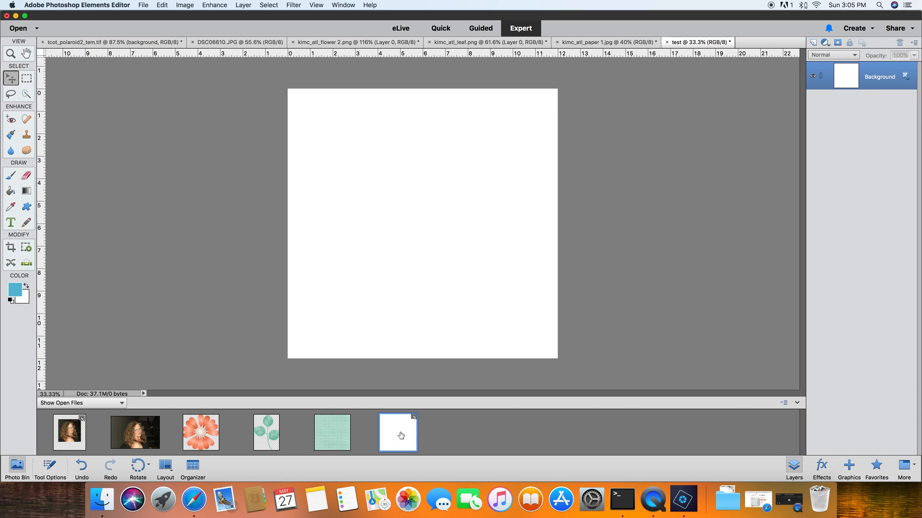
pyautogui.moveTo(73, 436); pyautogui.dragTo(438, 241)
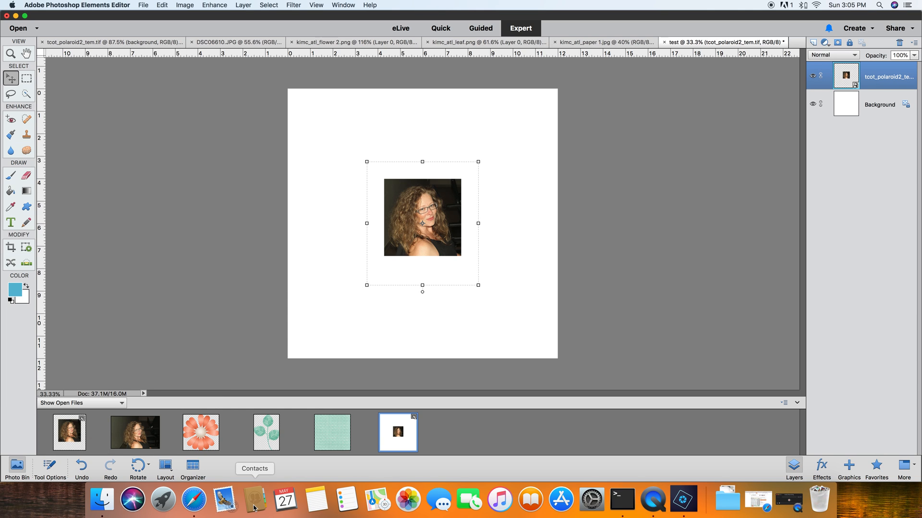
# - Show the template's white frame layer, hide the portrait, and drag only the frame into the test document
pyautogui.click(67, 438)
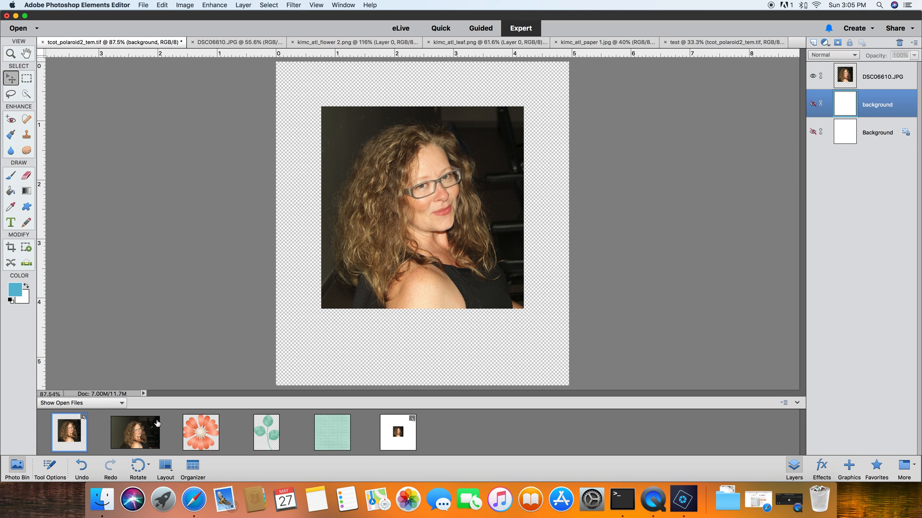
pyautogui.click(812, 104)
pyautogui.click(813, 76)
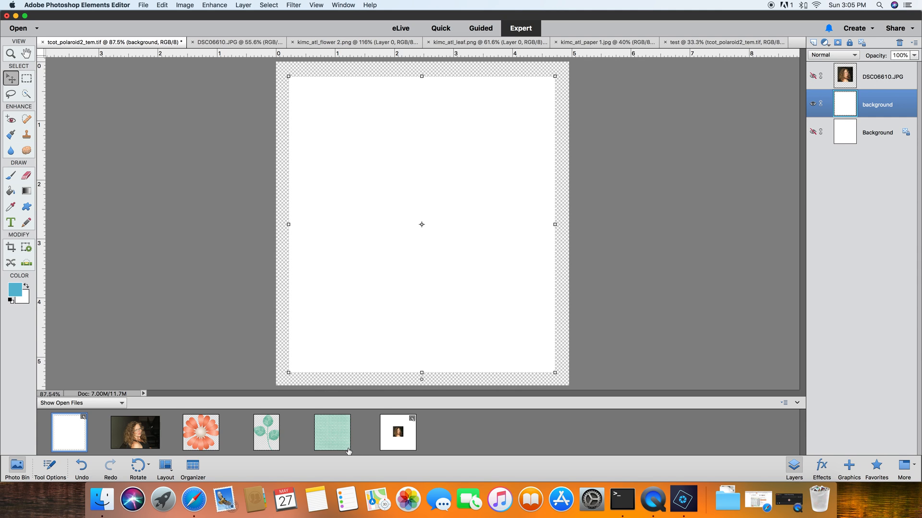
pyautogui.click(400, 444)
pyautogui.moveTo(71, 438); pyautogui.dragTo(408, 330)
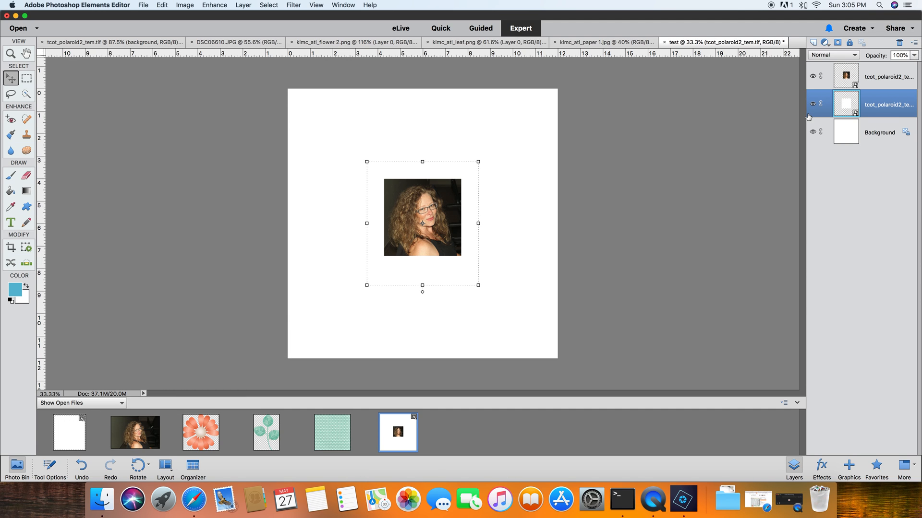
# - Hide the test document's Background layer and apply a Drop Shadows style to the portrait layer
pyautogui.click(813, 131)
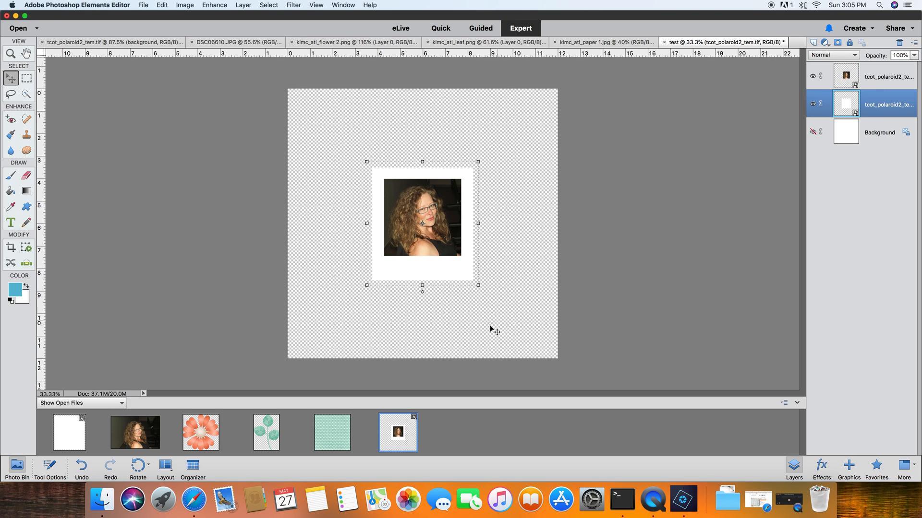
pyautogui.click(876, 86)
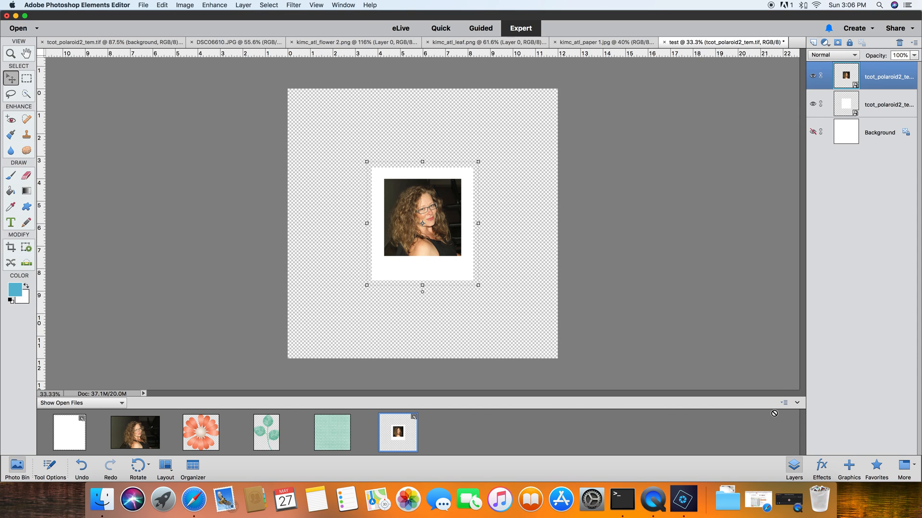
pyautogui.click(820, 466)
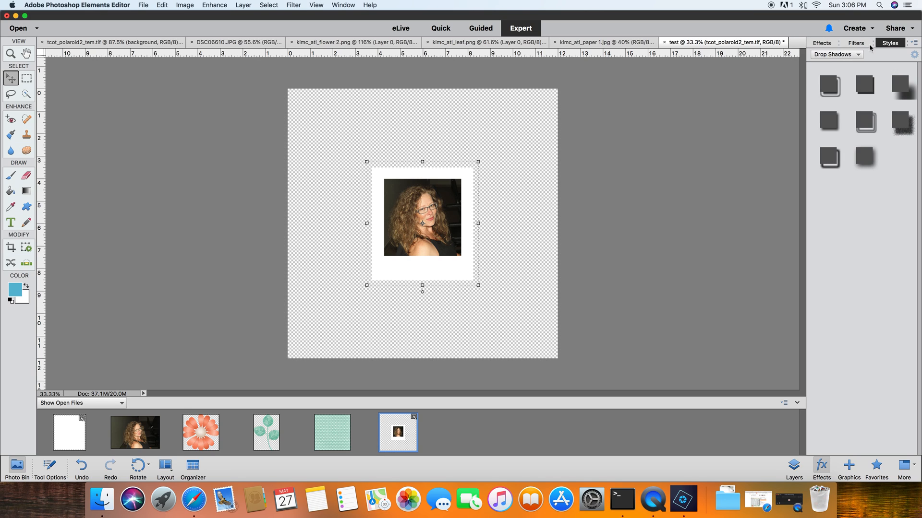
pyautogui.click(862, 85)
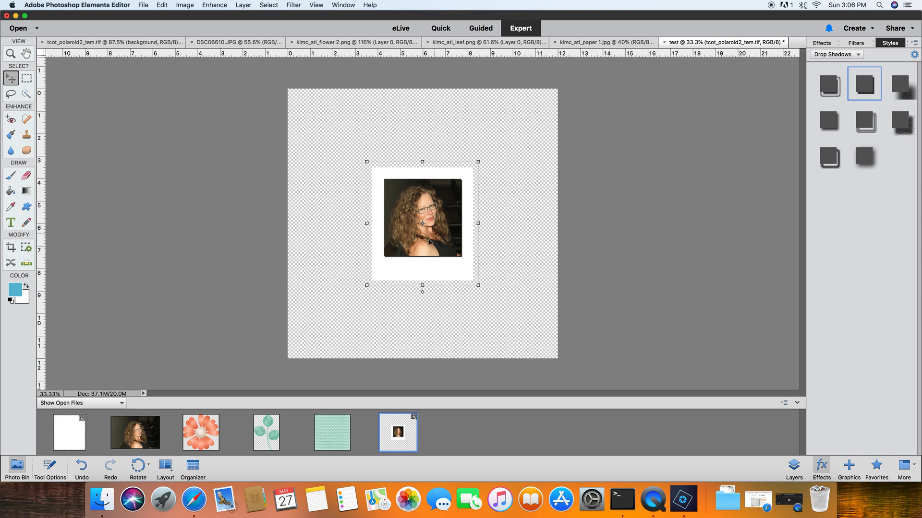
# - Apply a Drop Shadows style to the white frame layer in the test document
pyautogui.click(827, 122)
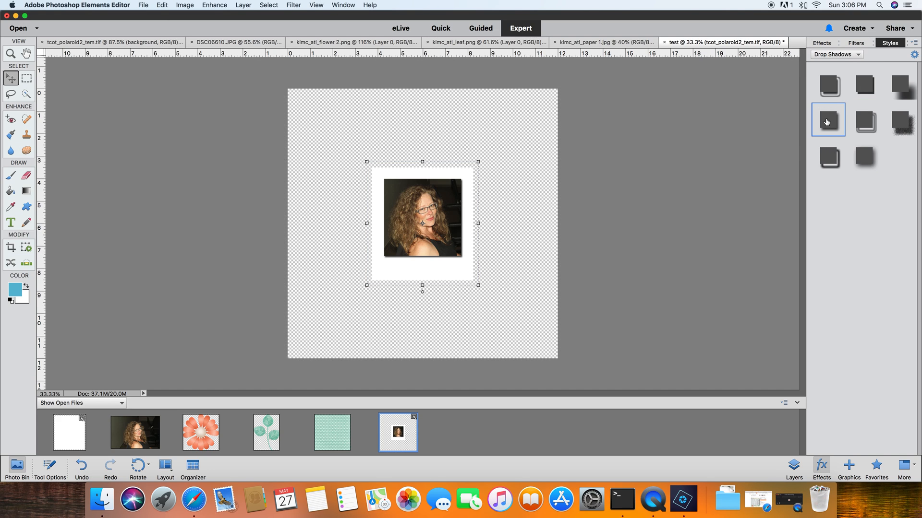
pyautogui.click(833, 126)
pyautogui.click(484, 357)
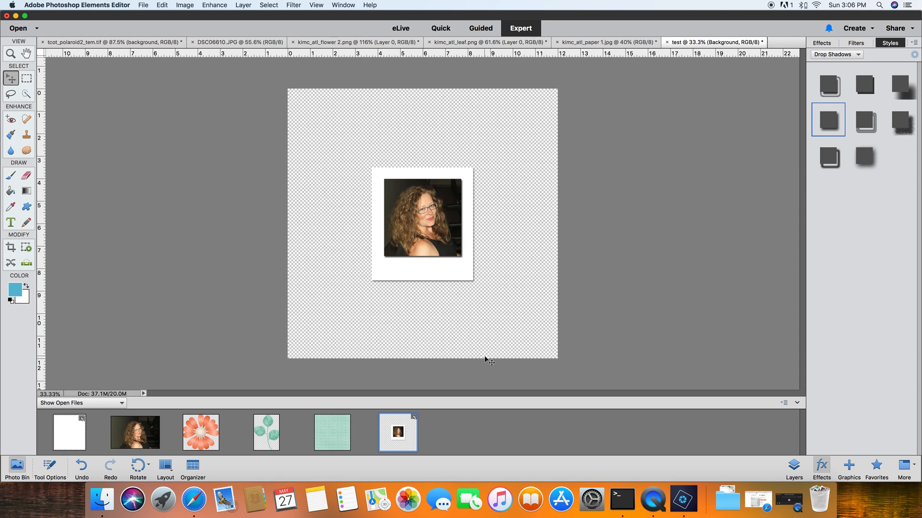
# - Clear the layer style from the portrait layer
pyautogui.click(794, 466)
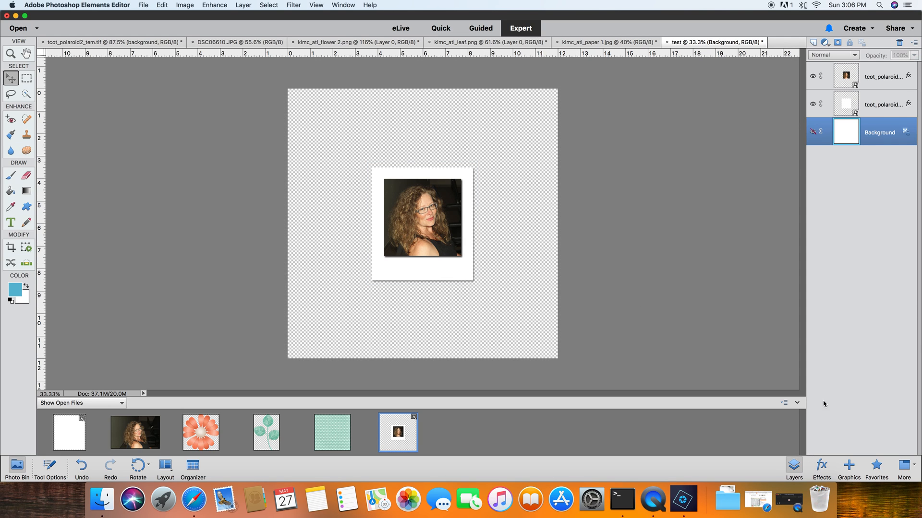
pyautogui.click(873, 82)
pyautogui.rightClick(873, 84)
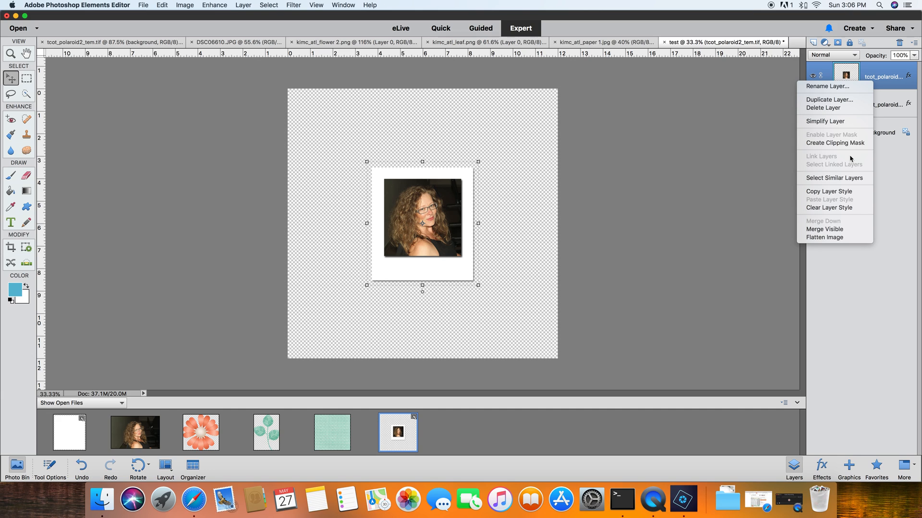
pyautogui.click(837, 208)
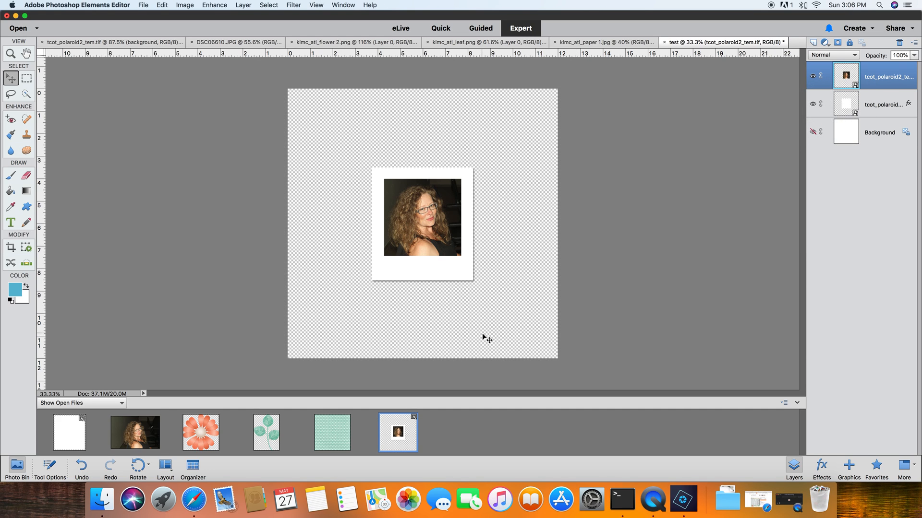
# - Drag the kimc_atl_paper 1 paper into the test document and place its layer beneath the portrait layer
pyautogui.click(497, 333)
pyautogui.moveTo(333, 433); pyautogui.dragTo(395, 234)
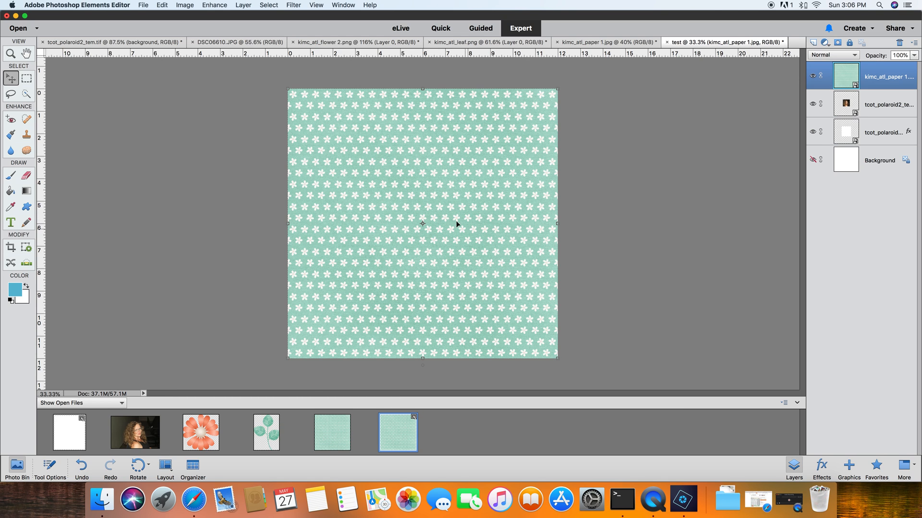
pyautogui.moveTo(878, 80); pyautogui.dragTo(876, 122)
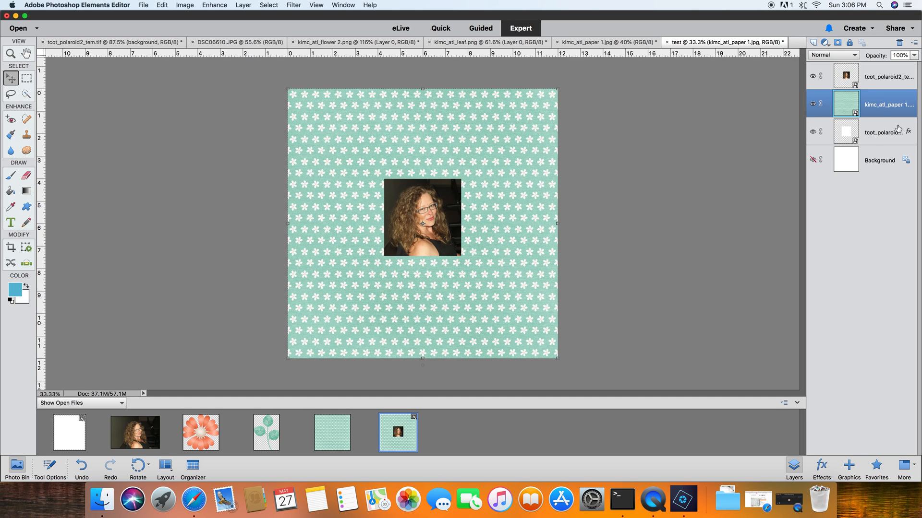
# - Create a clipping mask so the paper is clipped to the white frame layer
pyautogui.rightClick(868, 111)
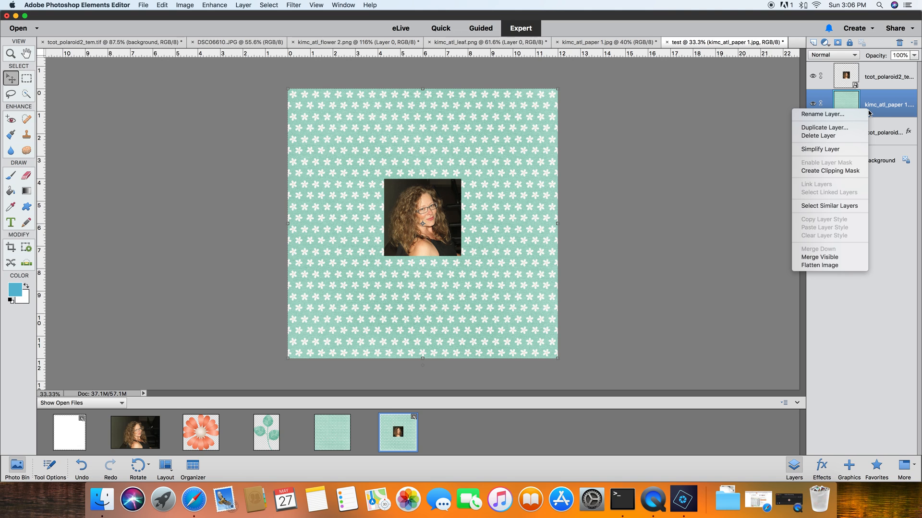
pyautogui.click(841, 172)
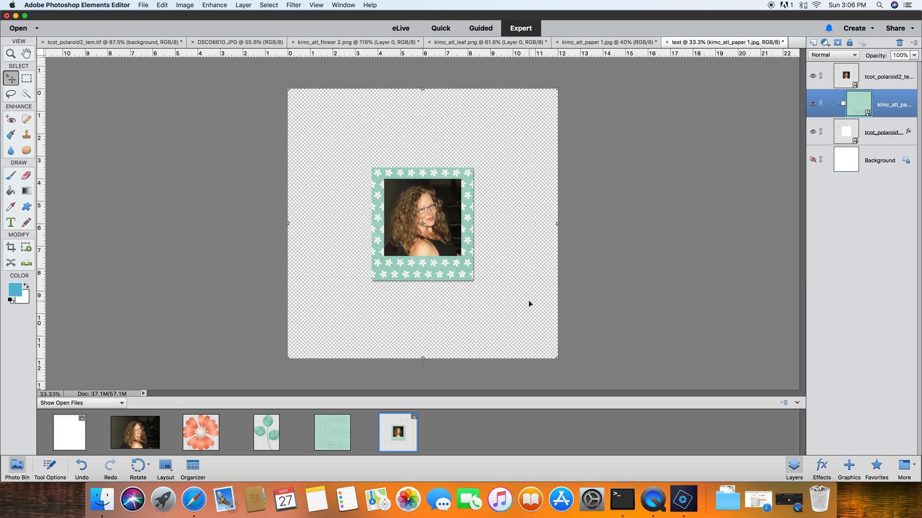
# - Scale the clipped paper down to about 79% and nudge it slightly left and down, then commit
pyautogui.moveTo(558, 359); pyautogui.dragTo(500, 302)
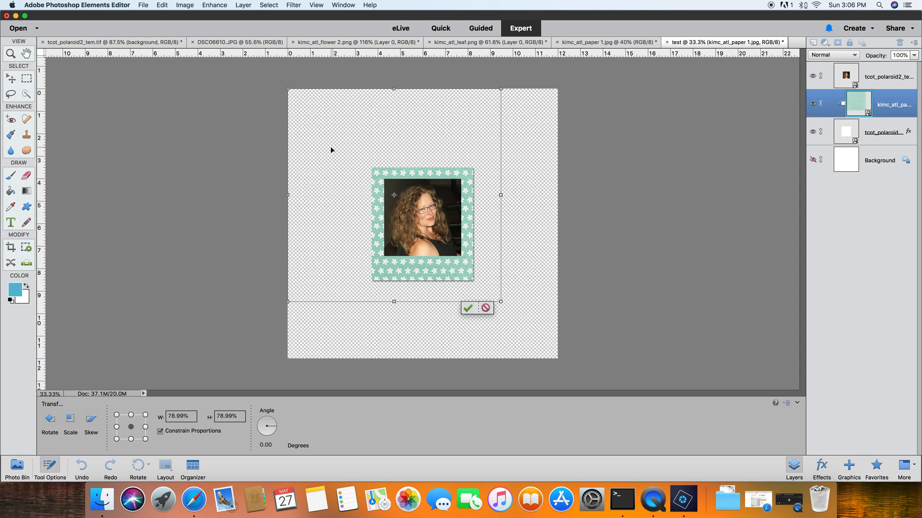
pyautogui.press('Left')
pyautogui.press('Left')
pyautogui.press('Left')
pyautogui.press('Left')
pyautogui.press('Left')
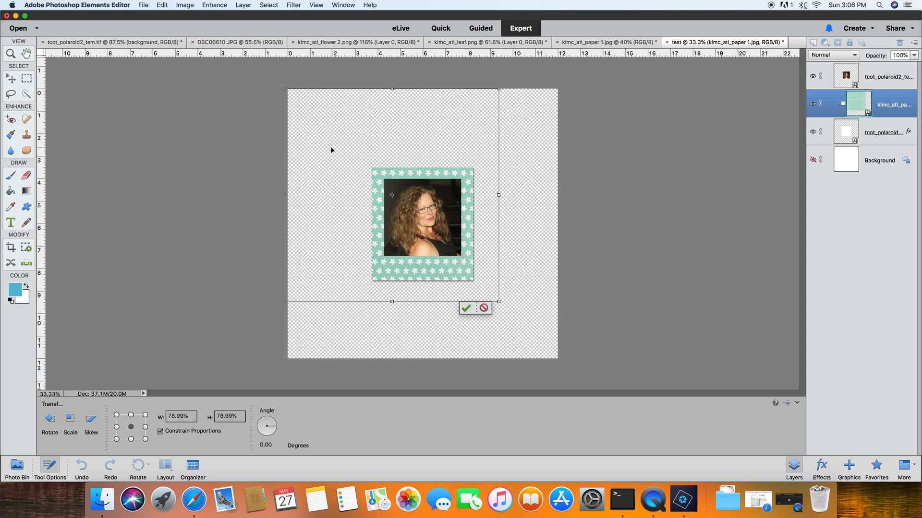
pyautogui.press('Down')
pyautogui.press('Down')
pyautogui.press('Down')
pyautogui.press('Down')
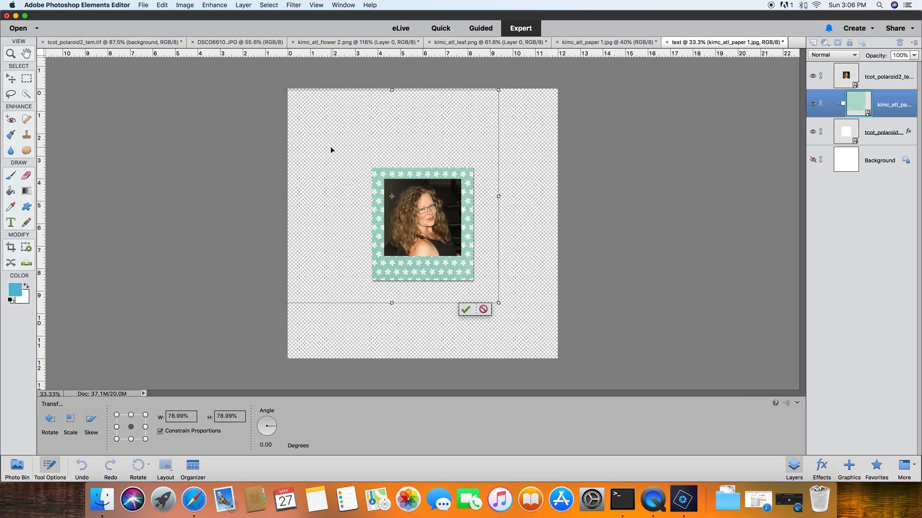
pyautogui.press('Down')
pyautogui.press('Down')
pyautogui.press('Down')
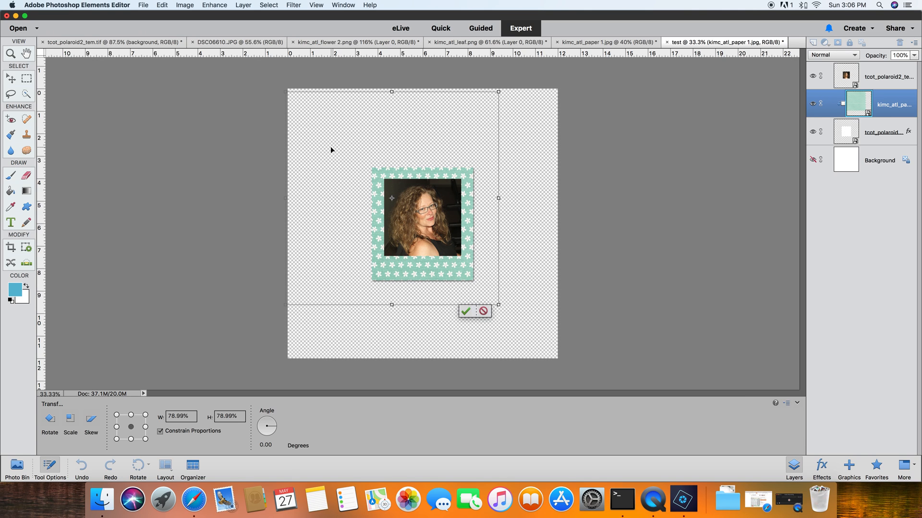
pyautogui.click(465, 312)
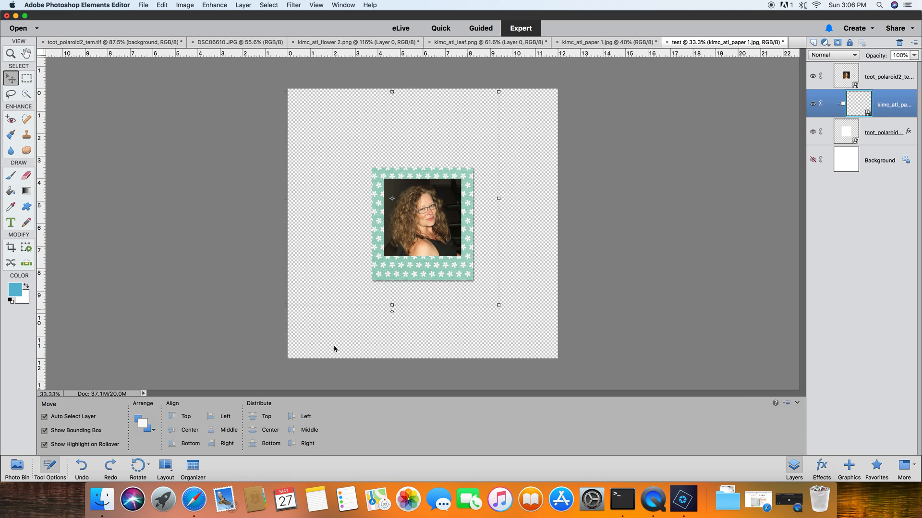
# - Add the kimc_atl_leaf element to the test document and move its layer to the top of the stack
pyautogui.click(364, 354)
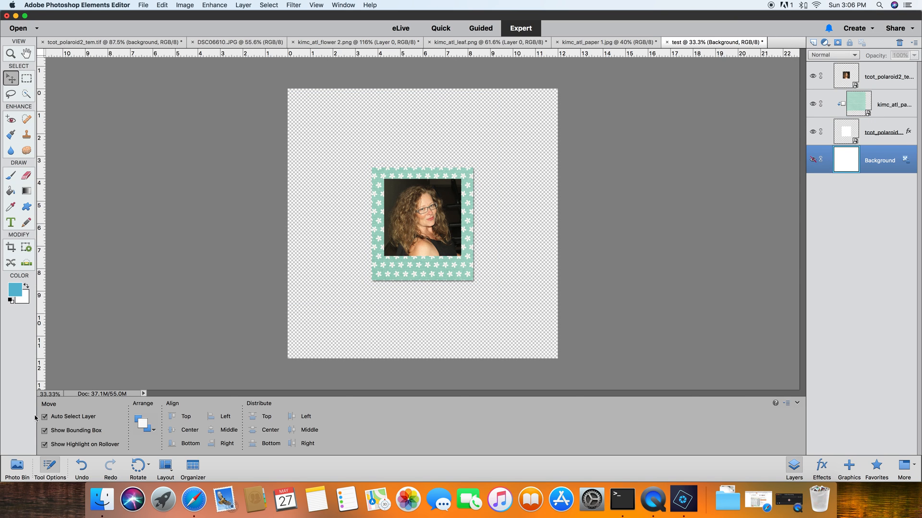
pyautogui.click(17, 467)
pyautogui.moveTo(267, 437); pyautogui.dragTo(415, 224)
pyautogui.moveTo(841, 124); pyautogui.dragTo(864, 72)
# - Scale the leaf to about 42%, rotate it about -36° and place it at the frame's lower-left corner
pyautogui.moveTo(486, 137); pyautogui.dragTo(385, 262)
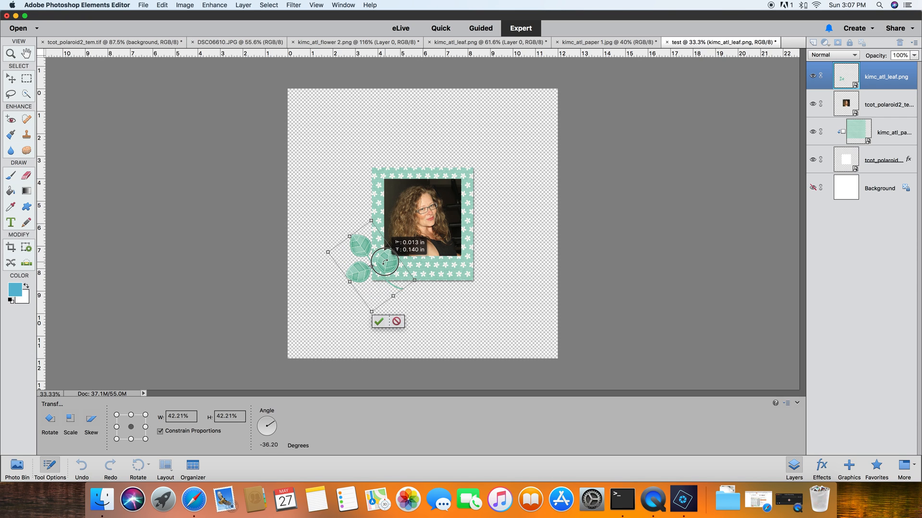
pyautogui.click(378, 322)
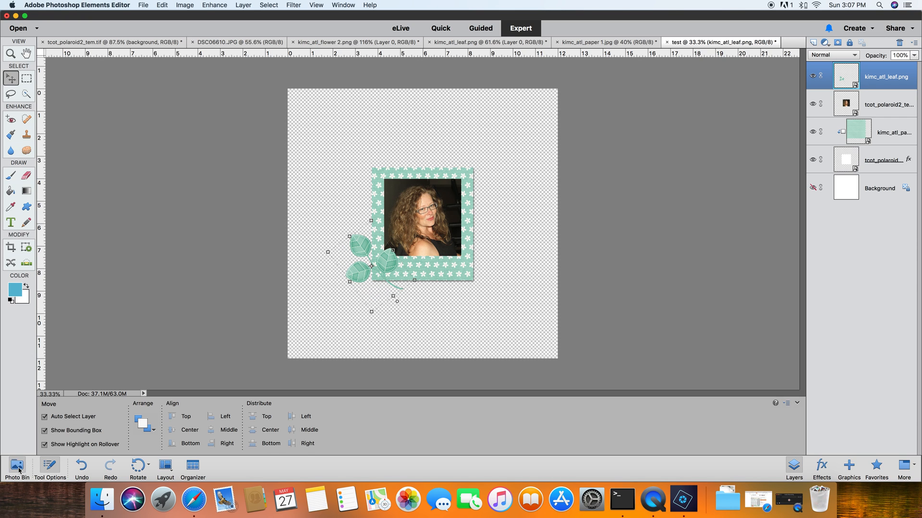
# - Add the kimc_atl_flower 2 element to the test document and move its layer to the top
pyautogui.click(19, 471)
pyautogui.moveTo(200, 432); pyautogui.dragTo(366, 339)
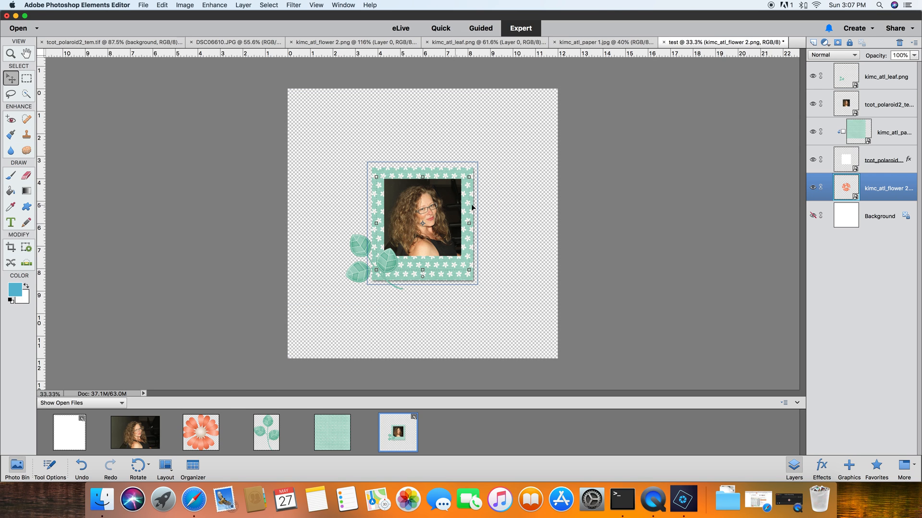
pyautogui.moveTo(864, 184); pyautogui.dragTo(880, 69)
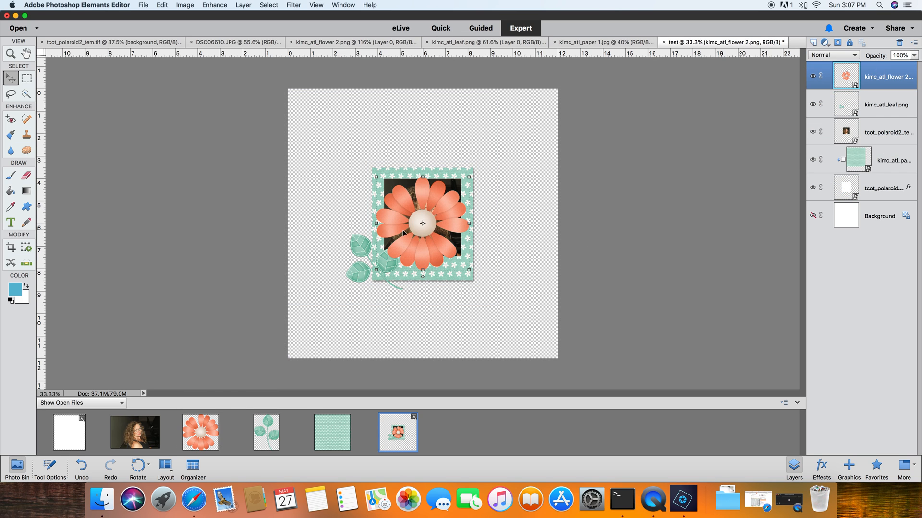
# - Scale the flower to about 42%, rotate it about -69° and place it over the leaves at the frame's corner
pyautogui.moveTo(420, 221); pyautogui.dragTo(400, 256)
pyautogui.moveTo(449, 212); pyautogui.dragTo(363, 255)
pyautogui.moveTo(376, 288); pyautogui.dragTo(381, 281)
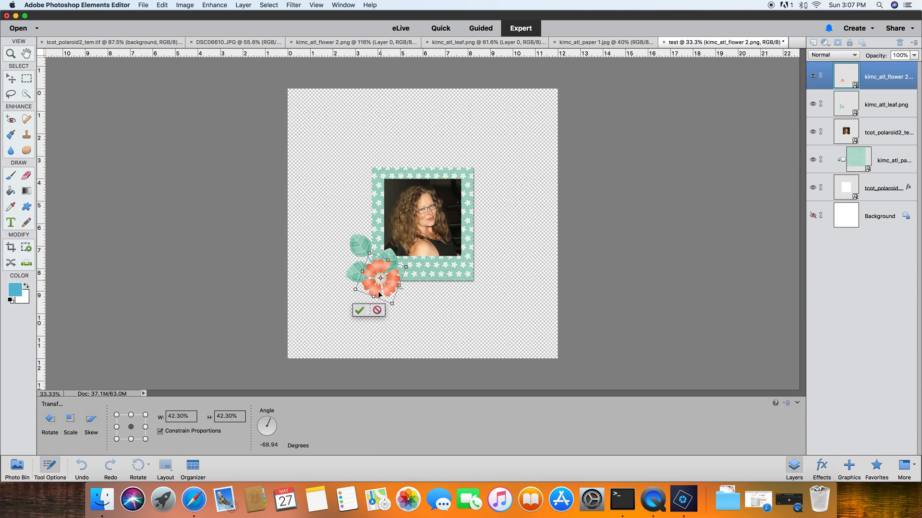
pyautogui.click(358, 309)
# - Show the Background layer and apply a Drop Shadows style to the leaf element
pyautogui.click(812, 216)
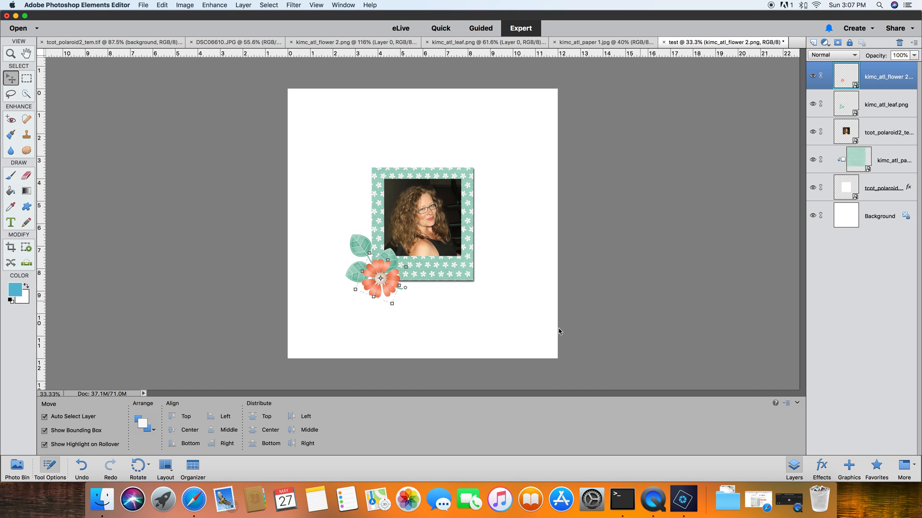
pyautogui.click(361, 246)
pyautogui.click(822, 466)
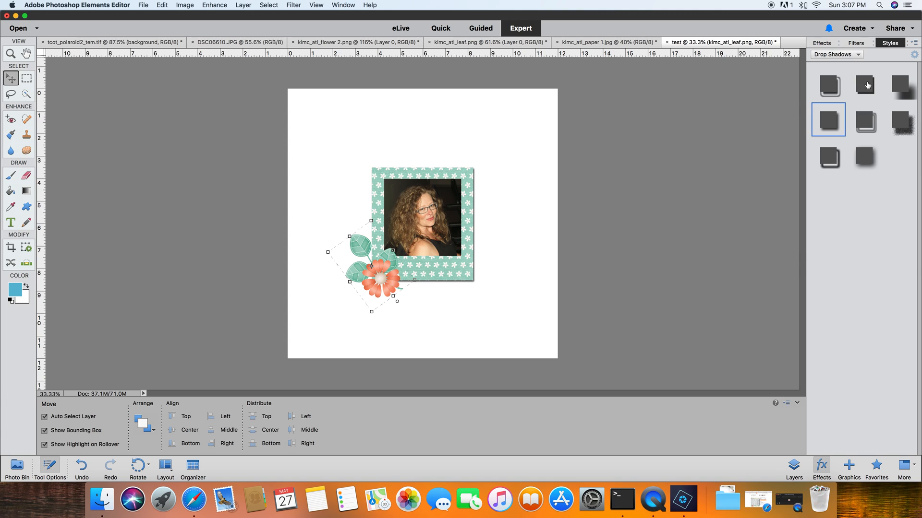
pyautogui.click(864, 84)
# - Apply a Drop Shadows style to the flower element and reposition its shadow in the style settings
pyautogui.click(379, 280)
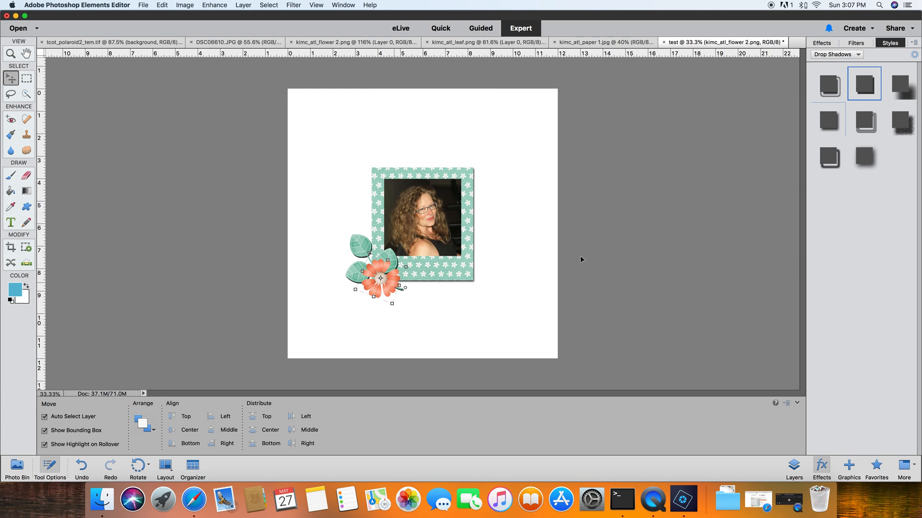
pyautogui.click(829, 123)
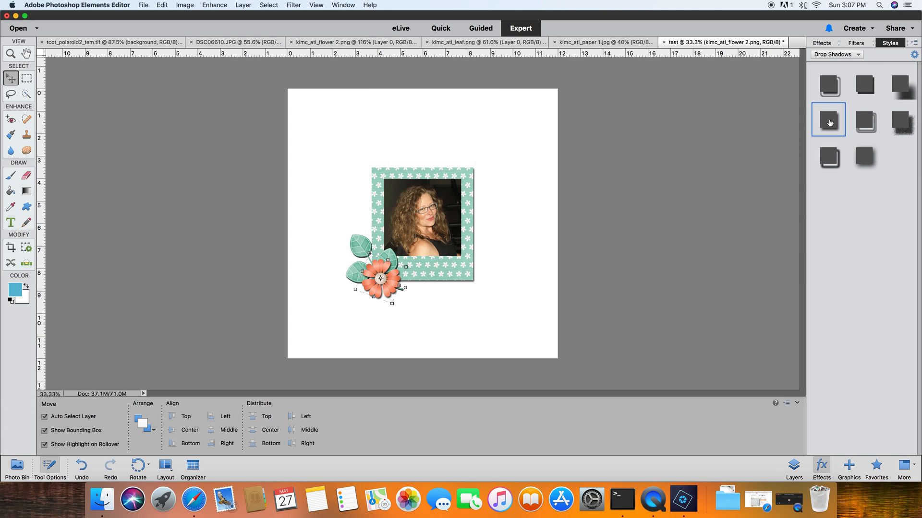
pyautogui.click(793, 466)
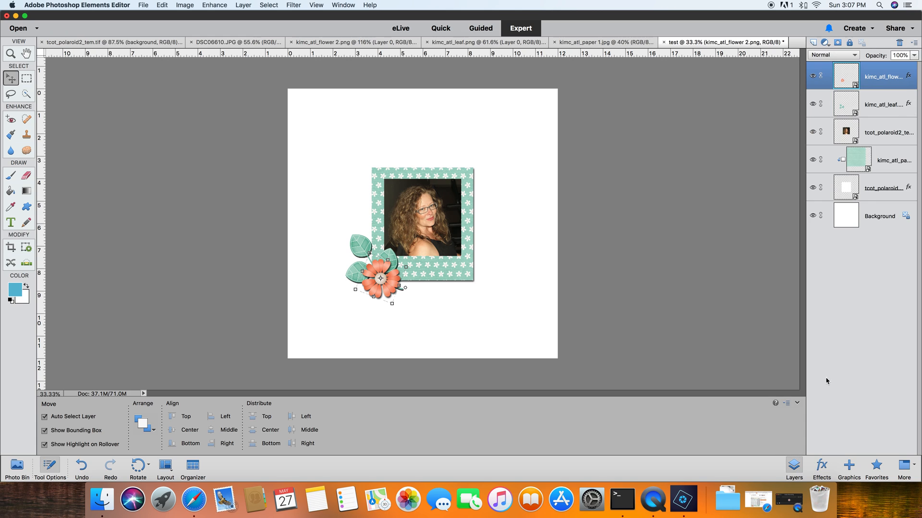
pyautogui.doubleClick(909, 78)
pyautogui.moveTo(588, 224); pyautogui.dragTo(599, 225)
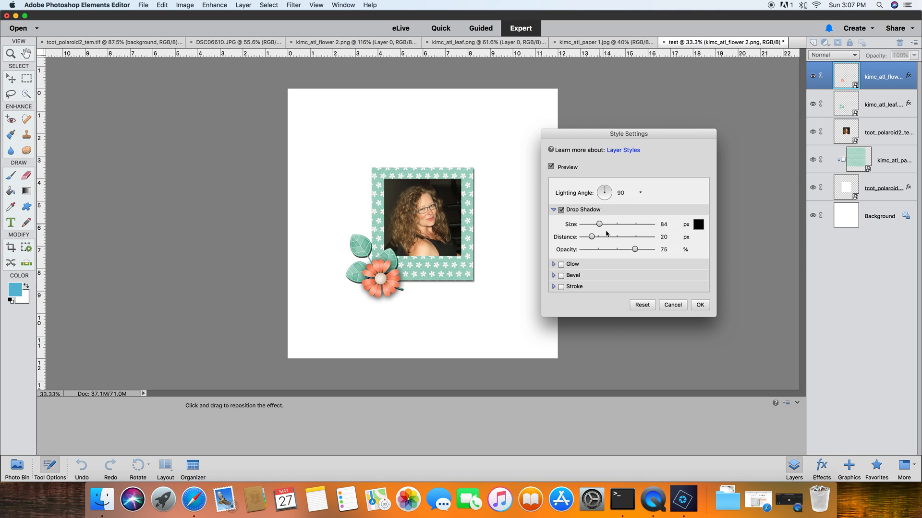
pyautogui.click(699, 305)
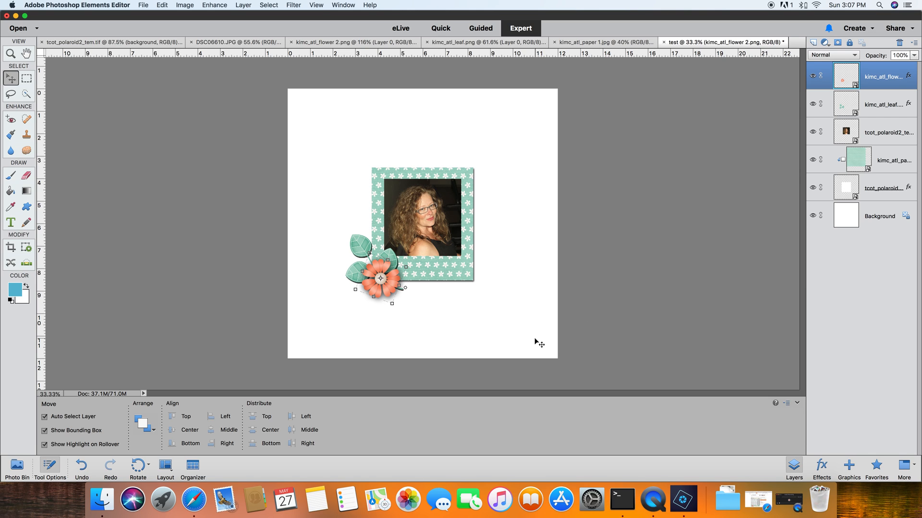